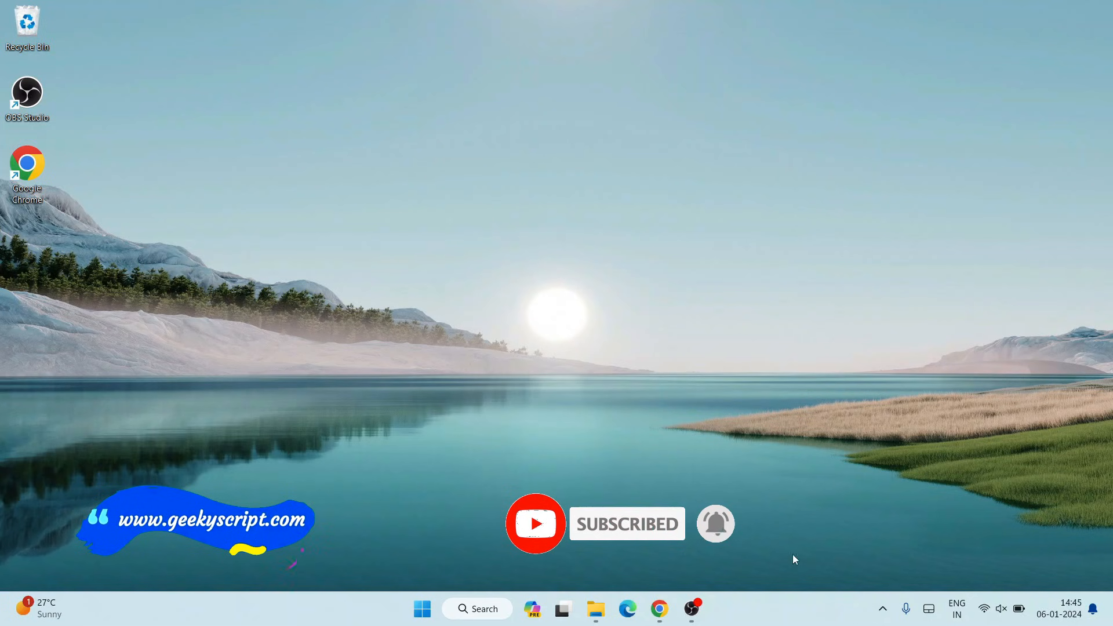
- Open Chrome and look over the Geeky Syntax and Geeky Script Vlogs channel tabs
{"action": "left_click", "coordinate": [659, 611]}
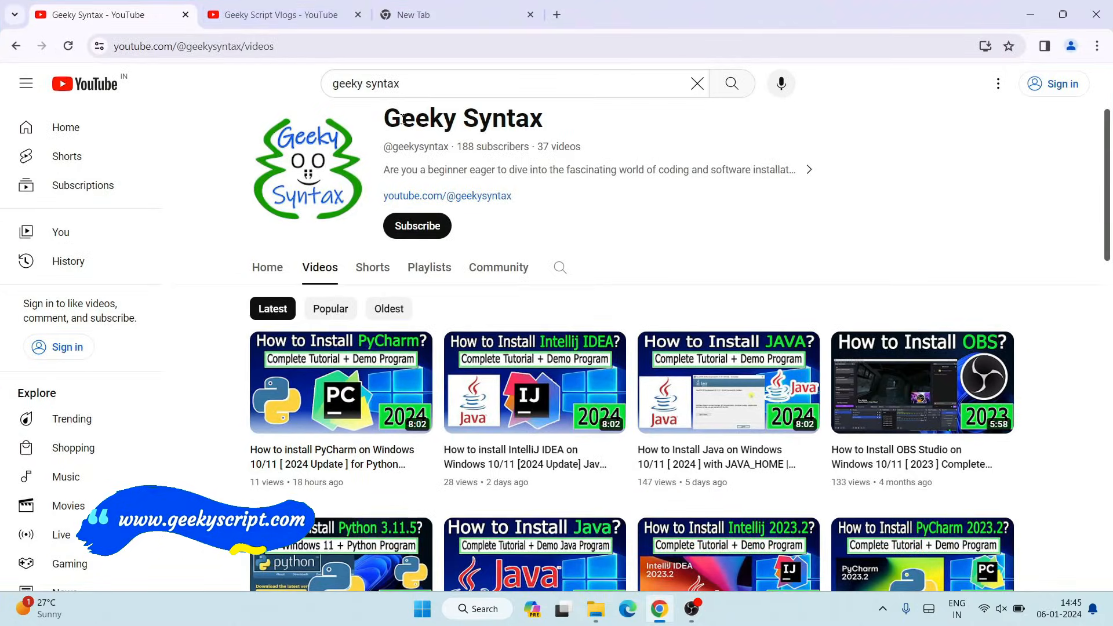
{"action": "left_click_drag", "start_coordinate": [401, 119], "coordinate": [636, 122]}
{"action": "left_click", "coordinate": [637, 121]}
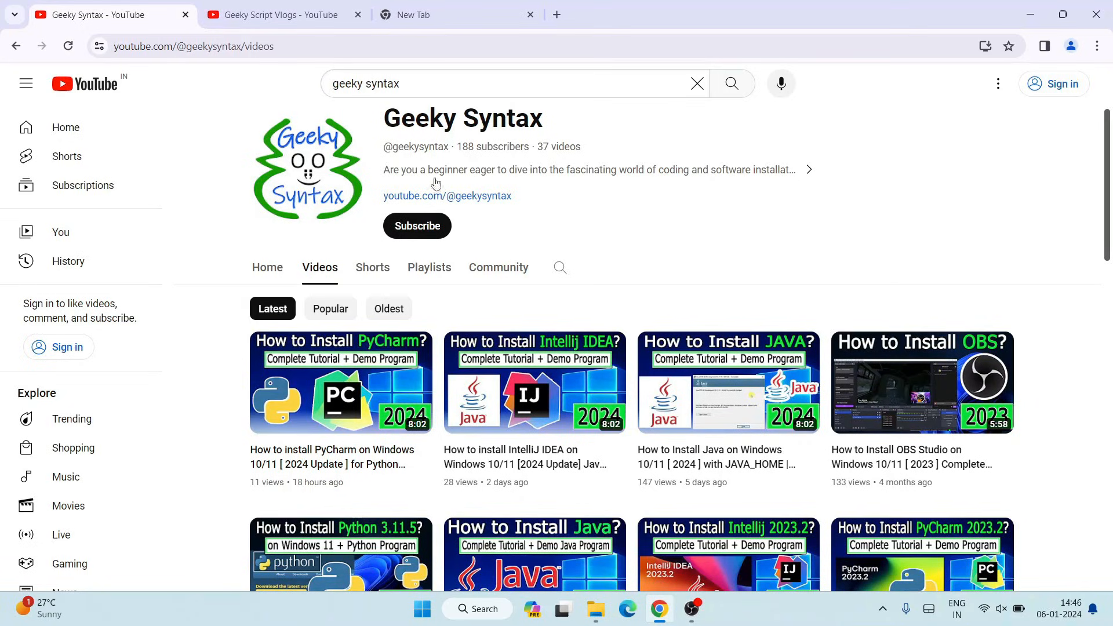
{"action": "left_click", "coordinate": [294, 19]}
{"action": "left_click_drag", "start_coordinate": [417, 120], "coordinate": [711, 140]}
{"action": "left_click", "coordinate": [710, 142]}
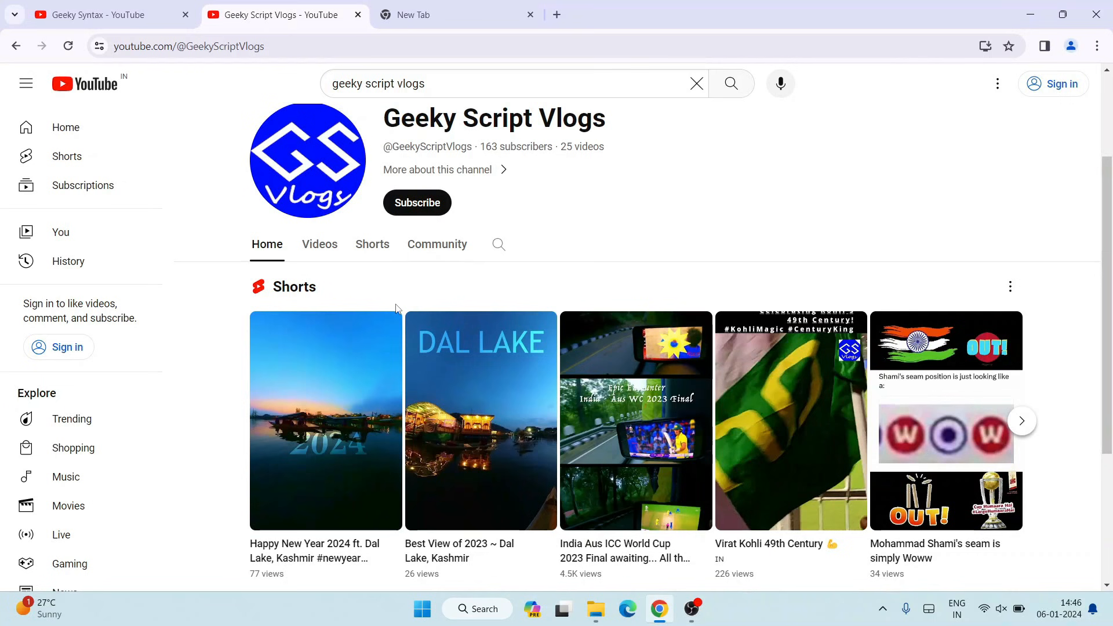
- In a new tab, search Google for "jdk download"
{"action": "left_click", "coordinate": [485, 21]}
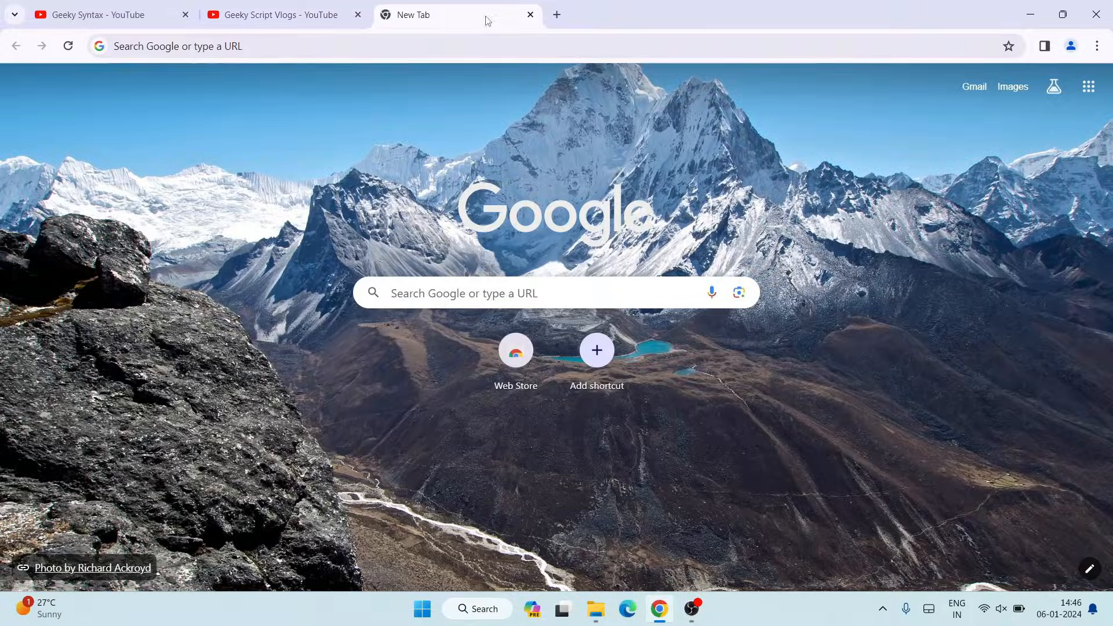
{"action": "left_click", "coordinate": [557, 51]}
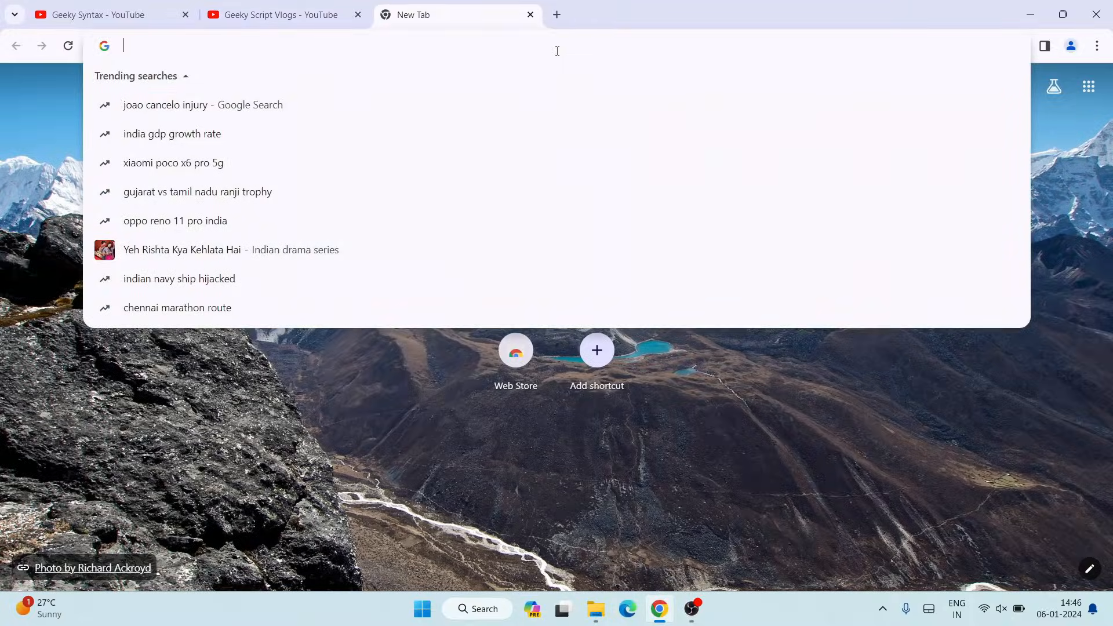
{"action": "type", "text": "jdk"}
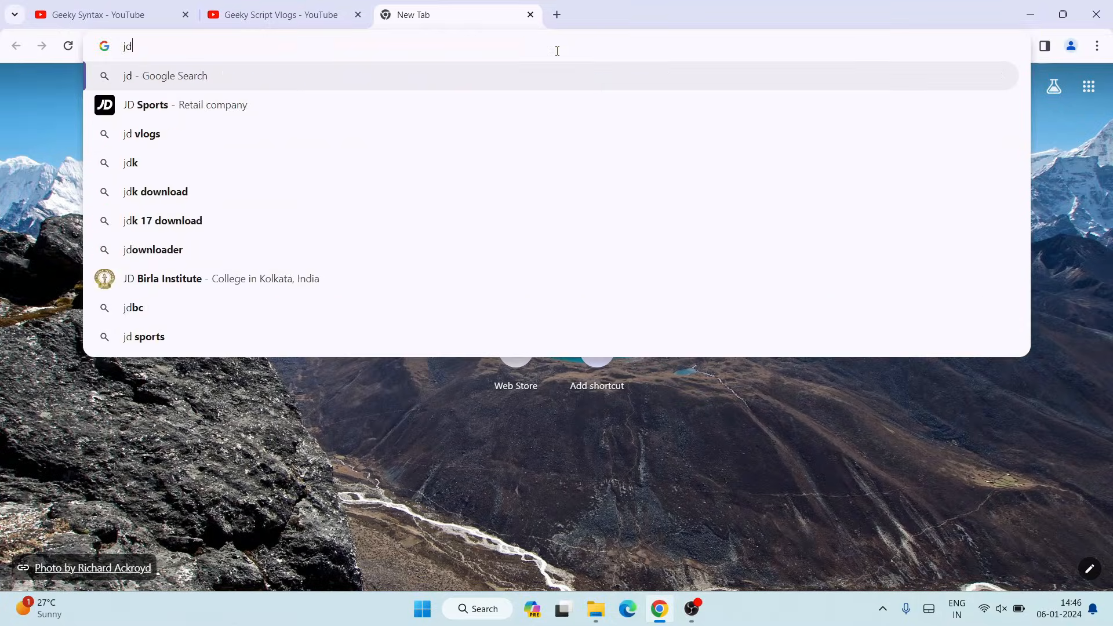
{"action": "key", "text": "Down"}
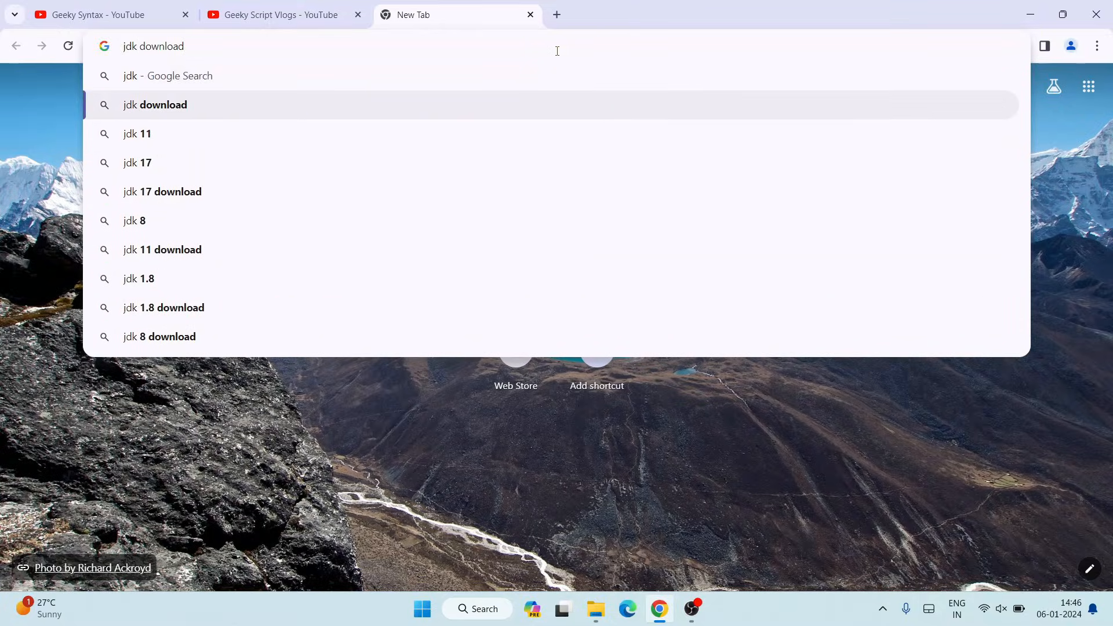
{"action": "key", "text": "Return"}
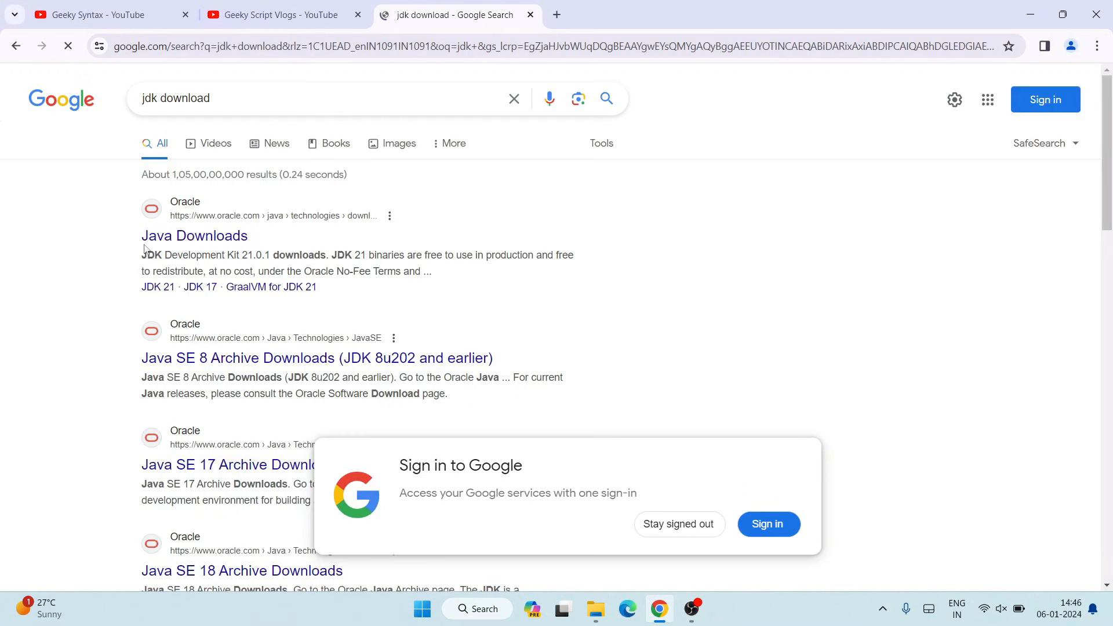
- Open the Oracle Java Downloads result
{"action": "left_click", "coordinate": [211, 243]}
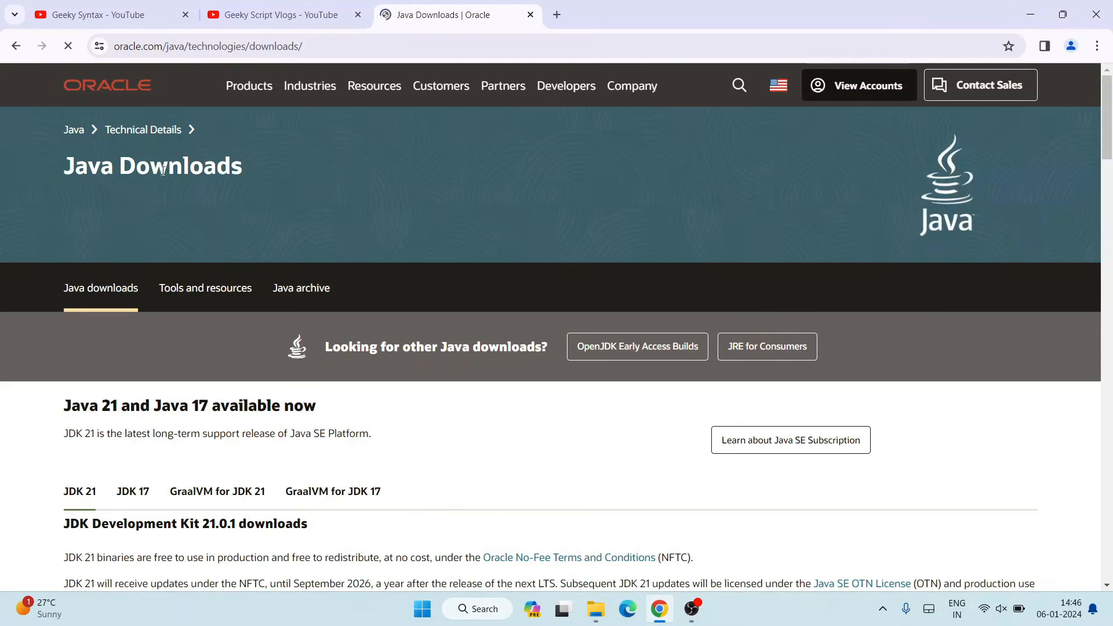
{"action": "left_click", "coordinate": [311, 44]}
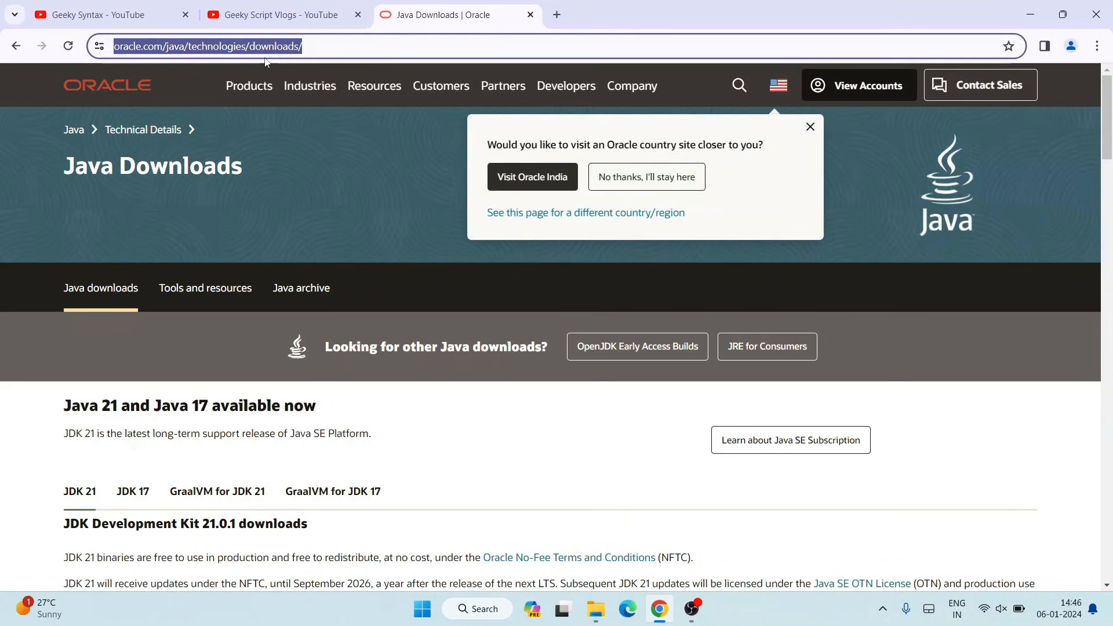
{"action": "left_click", "coordinate": [360, 211]}
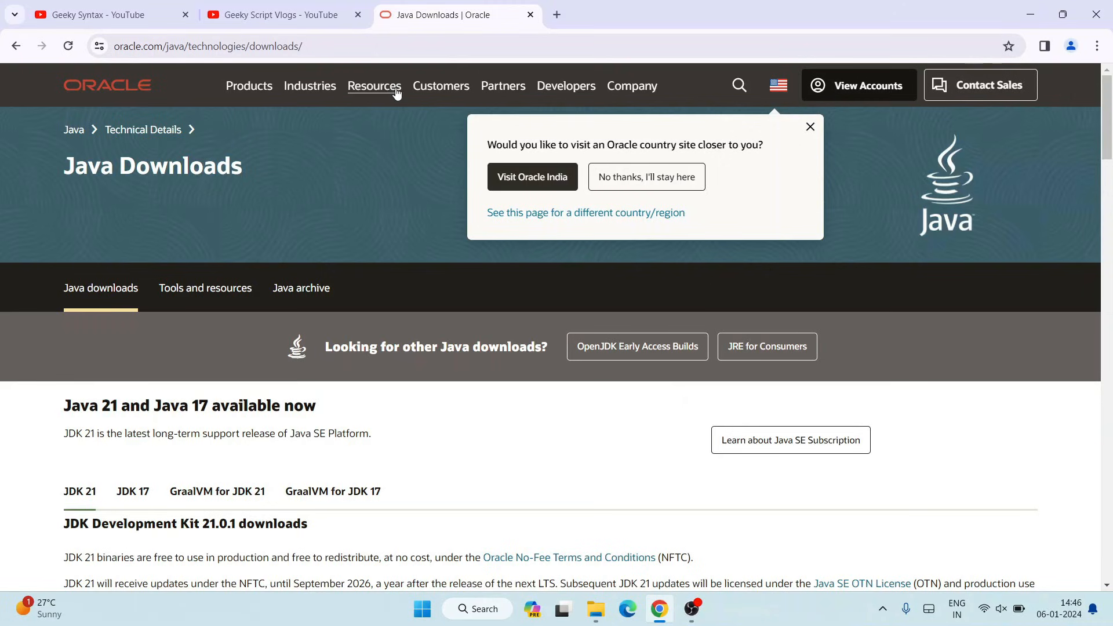
- Scroll to the JDK 21 downloads and switch the platform listing to Windows
{"action": "scroll", "coordinate": [356, 185], "scroll_direction": "down", "scroll_amount": 5}
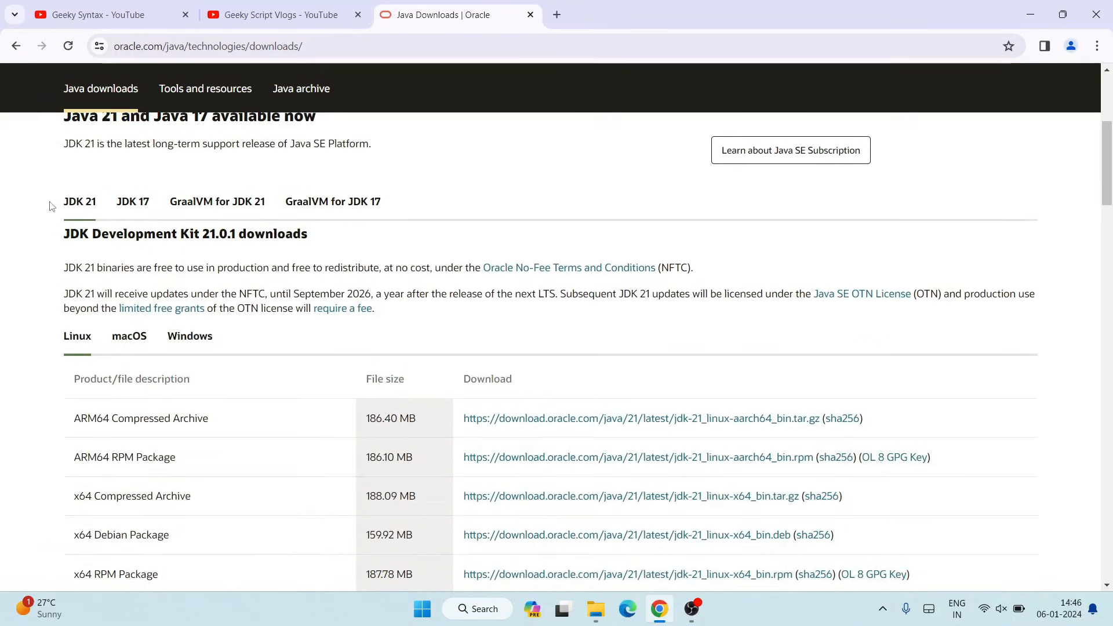
{"action": "left_click_drag", "start_coordinate": [50, 206], "coordinate": [98, 203]}
{"action": "left_click", "coordinate": [107, 189]}
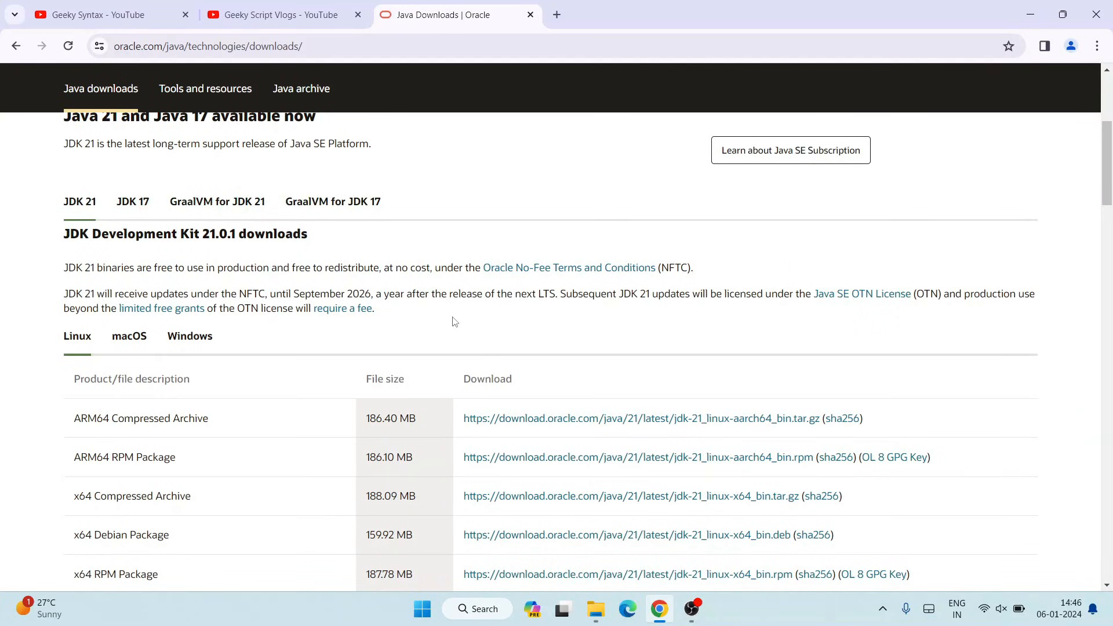
{"action": "scroll", "coordinate": [455, 321], "scroll_direction": "down", "scroll_amount": 1}
{"action": "left_click_drag", "start_coordinate": [57, 263], "coordinate": [222, 259]}
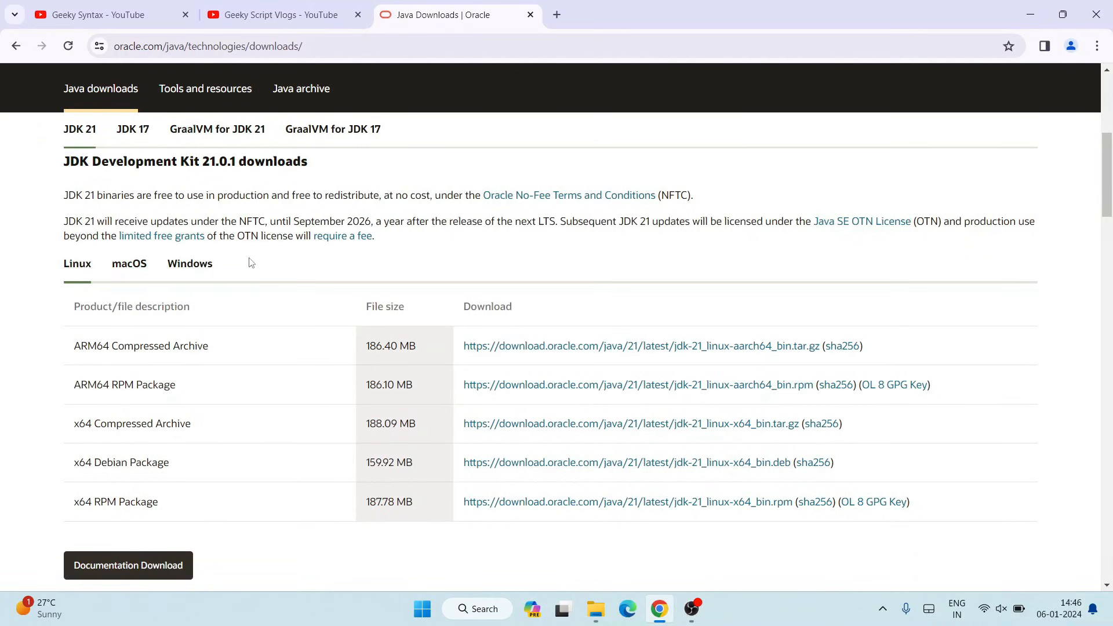
{"action": "left_click", "coordinate": [72, 271]}
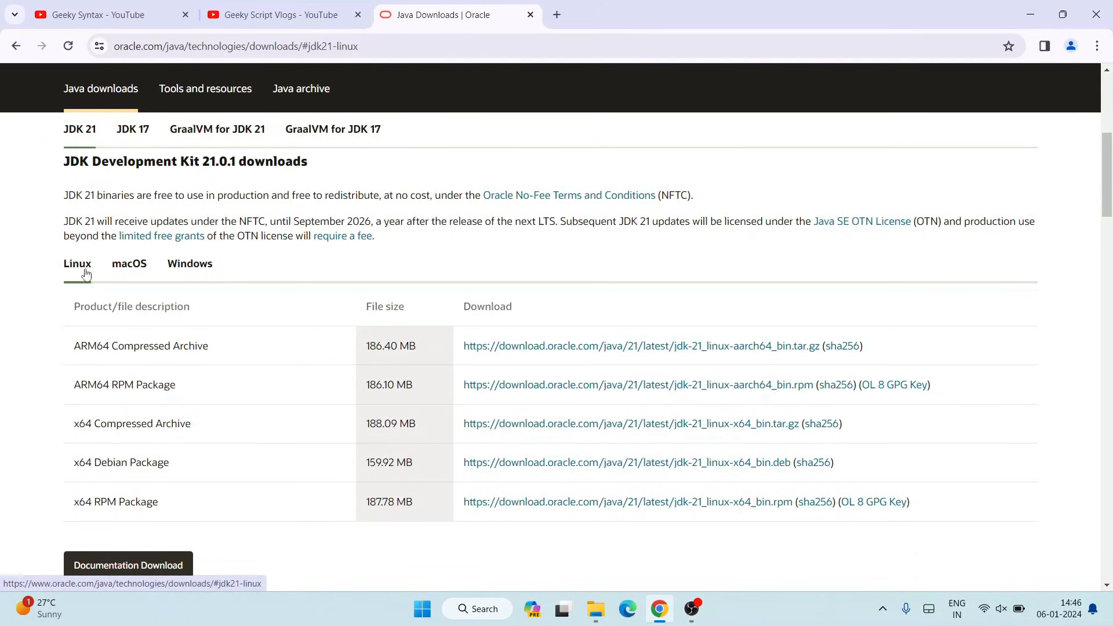
{"action": "left_click", "coordinate": [130, 269]}
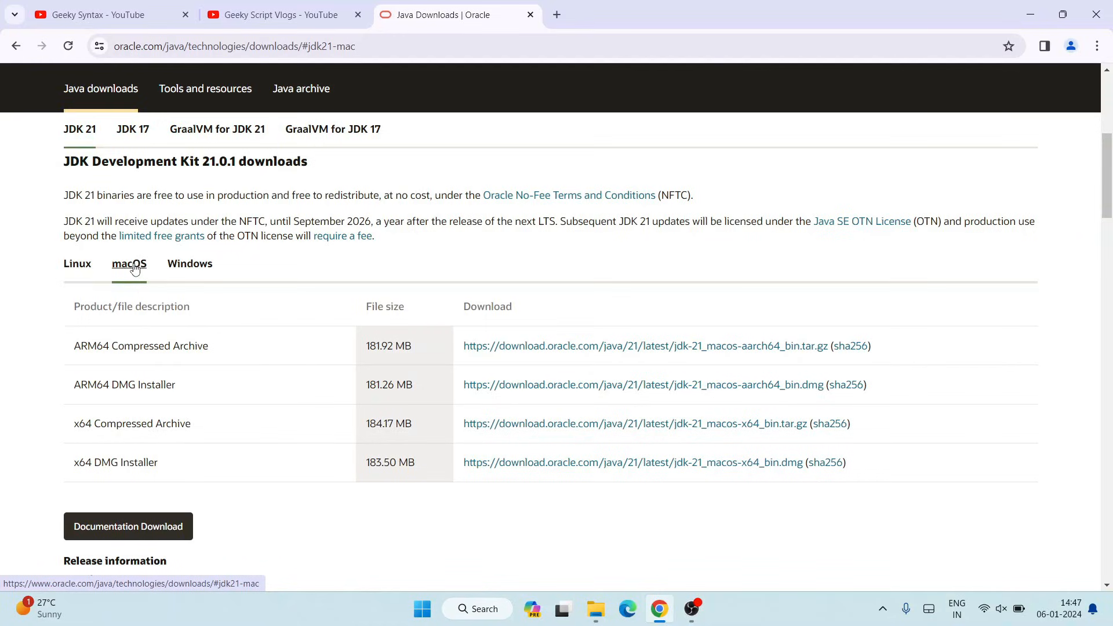
{"action": "left_click", "coordinate": [189, 270]}
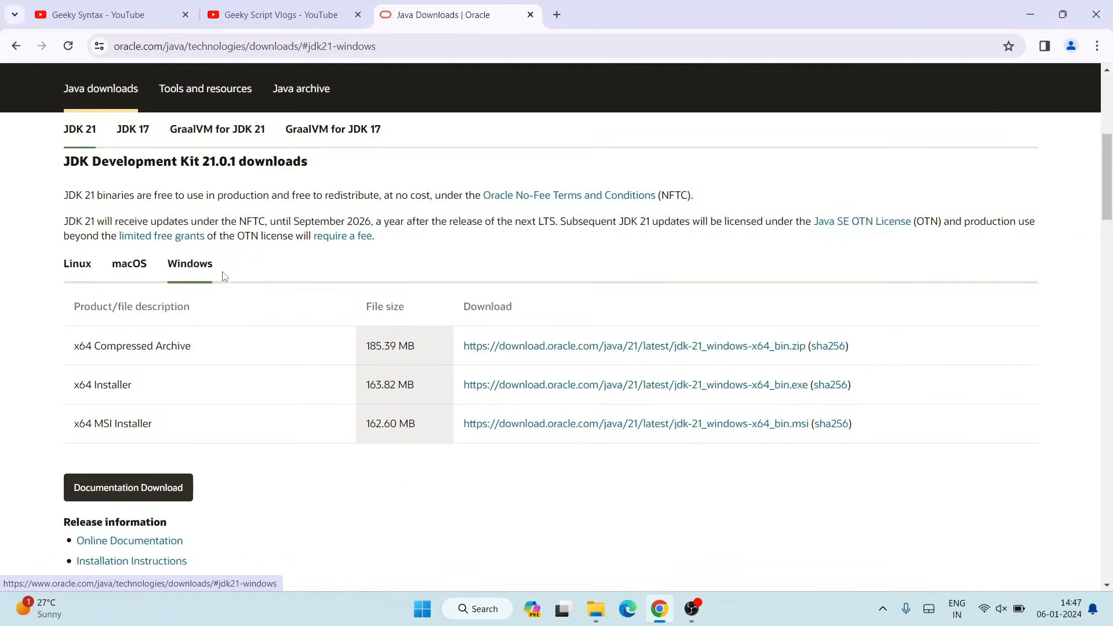
- Examine the Windows installer options listed for JDK 21
{"action": "left_click_drag", "start_coordinate": [75, 346], "coordinate": [148, 425]}
{"action": "left_click", "coordinate": [183, 431]}
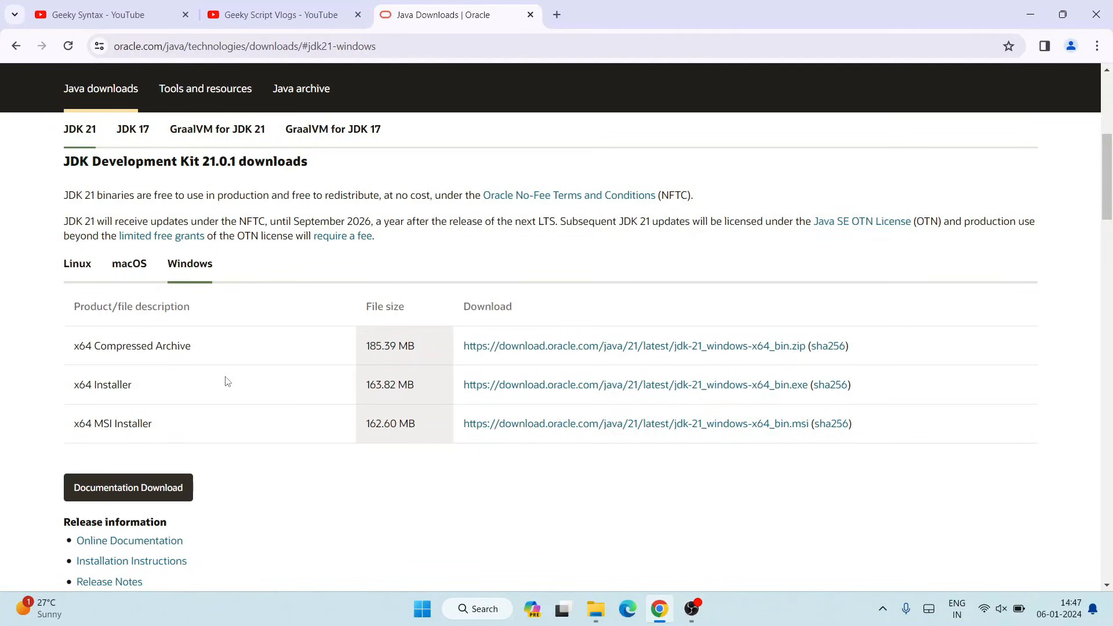
{"action": "scroll", "coordinate": [220, 376], "scroll_direction": "down", "scroll_amount": 1}
{"action": "left_click_drag", "start_coordinate": [76, 351], "coordinate": [101, 353]}
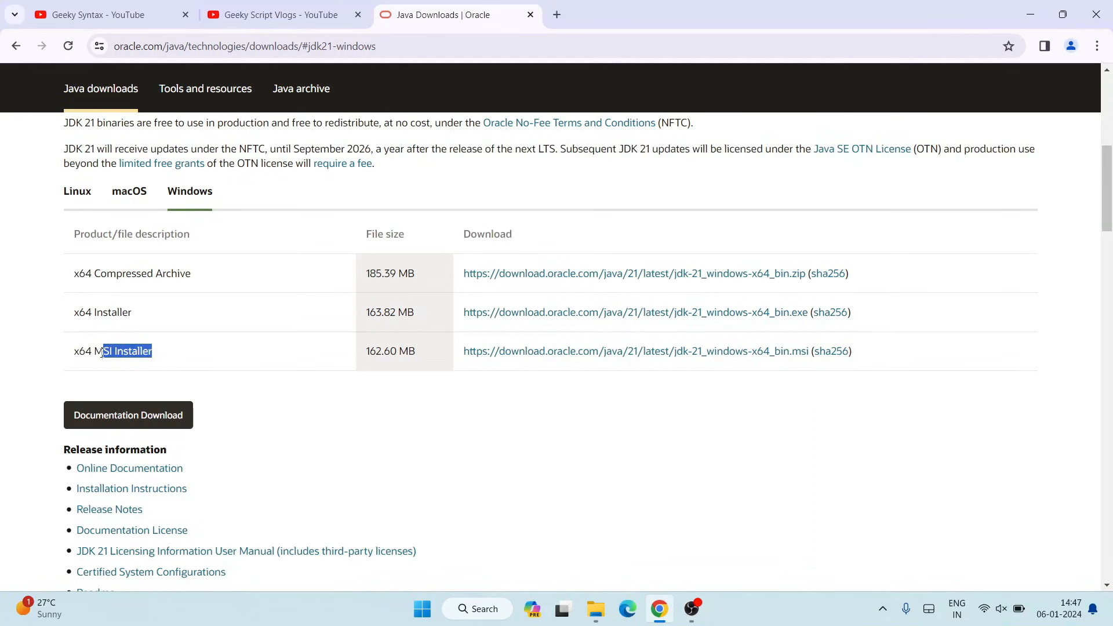
{"action": "left_click", "coordinate": [138, 354]}
{"action": "left_click", "coordinate": [569, 356]}
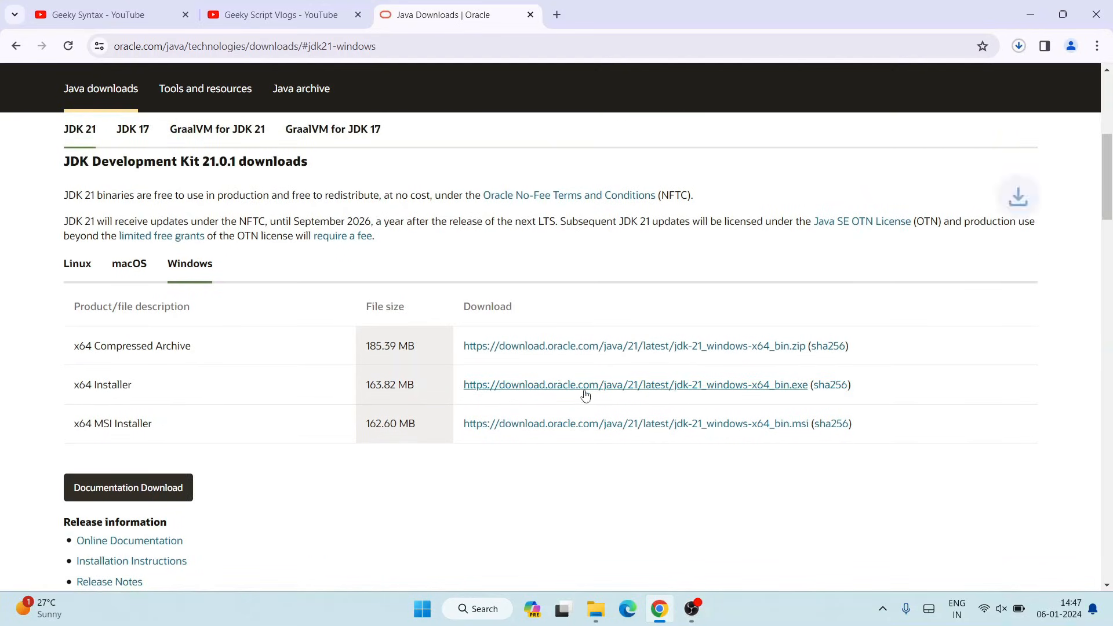
{"action": "left_click", "coordinate": [1019, 46]}
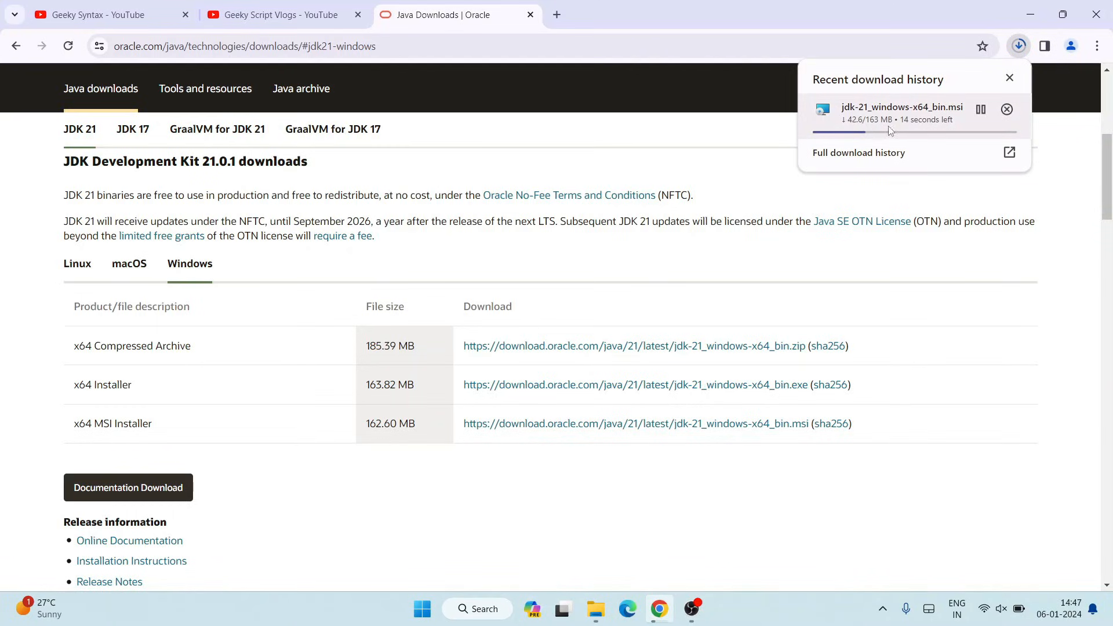
{"action": "left_click", "coordinate": [1007, 110]}
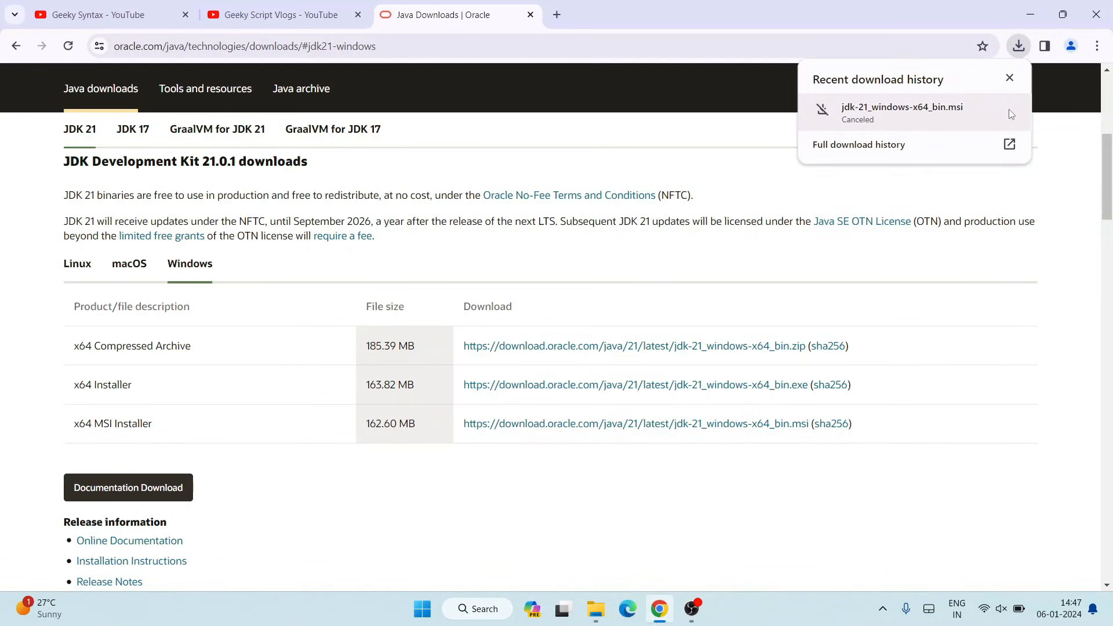
- Open File Explorer and launch the jdk-21_windows-x64_bin.msi installer in Downloads > Software
{"action": "left_click", "coordinate": [1030, 8]}
{"action": "left_click", "coordinate": [596, 609]}
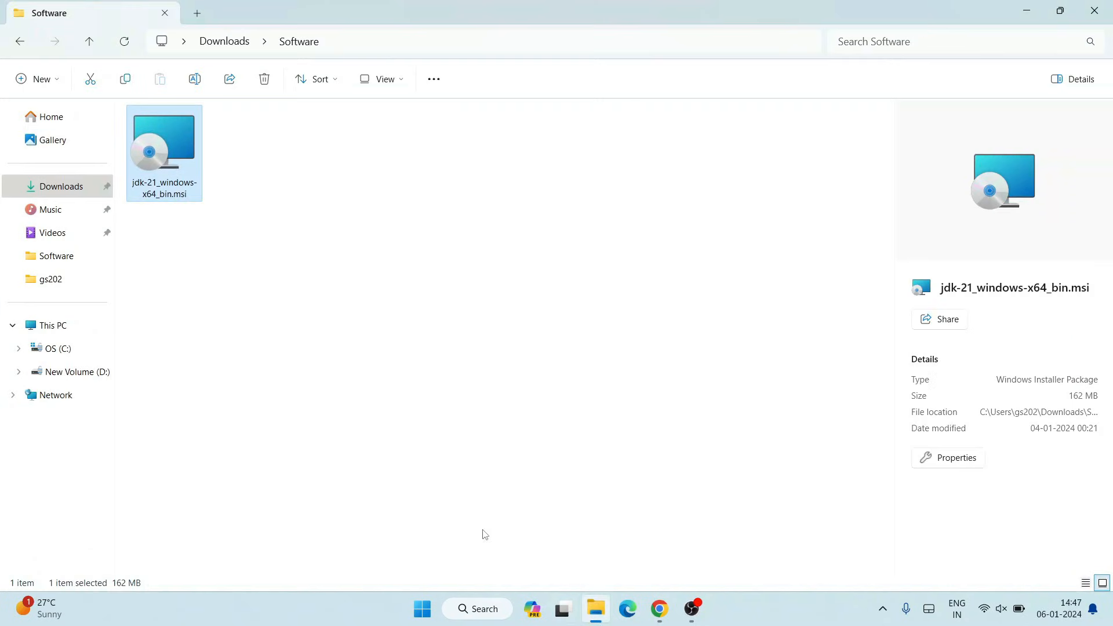
{"action": "left_click", "coordinate": [161, 155]}
{"action": "double_click", "coordinate": [161, 154]}
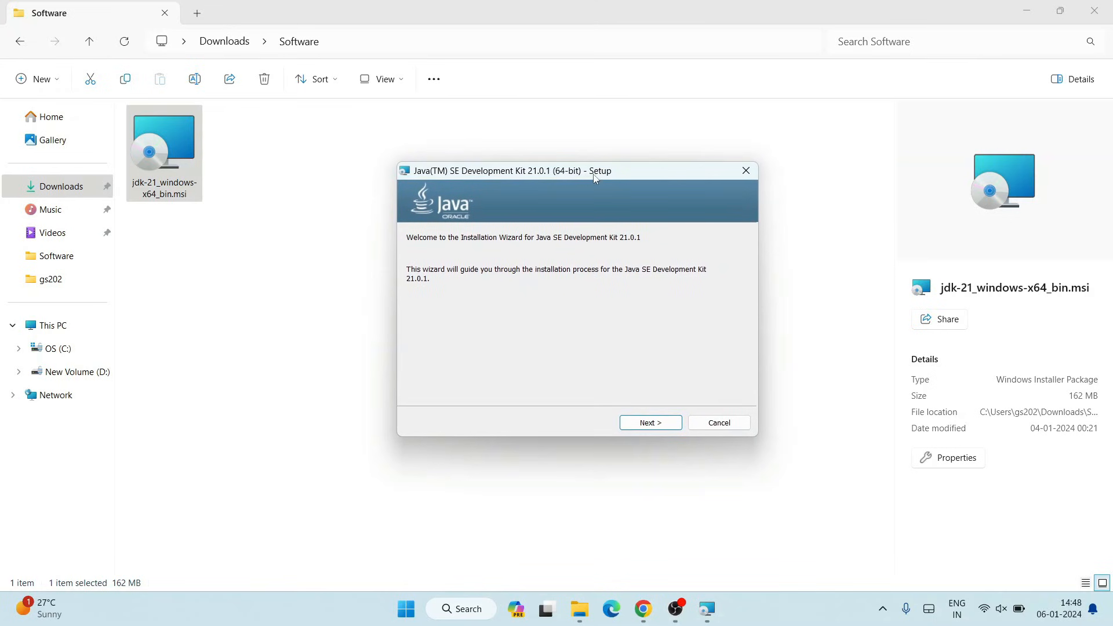
- Run the JDK 21.0.1 setup wizard with the default destination folder and close it when done
{"action": "left_click", "coordinate": [1027, 11]}
{"action": "left_click", "coordinate": [1026, 10]}
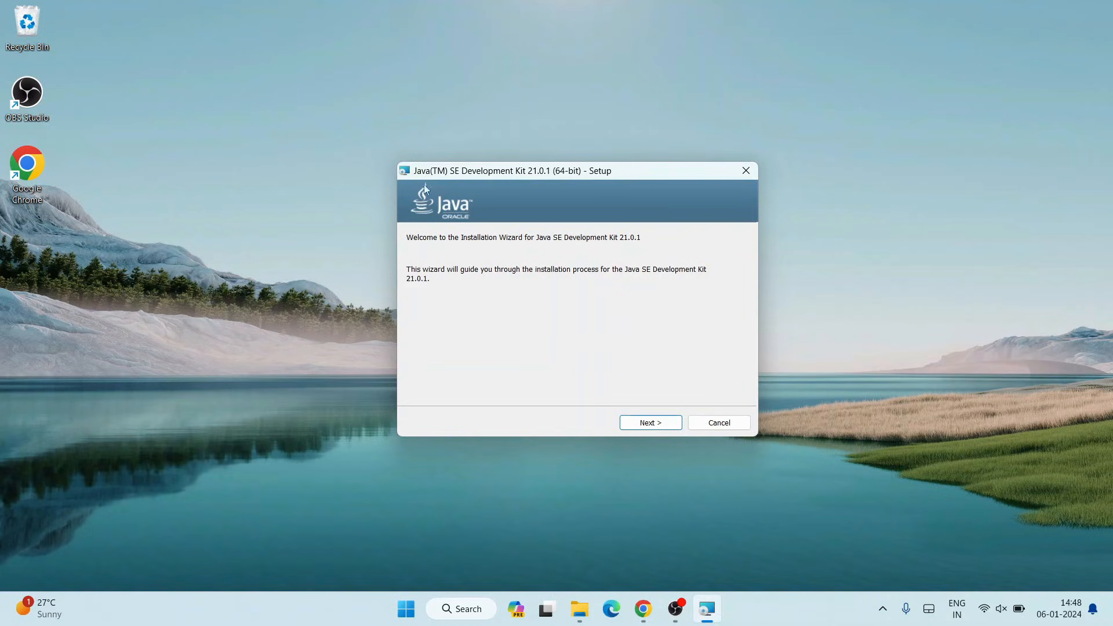
{"action": "left_click", "coordinate": [662, 425]}
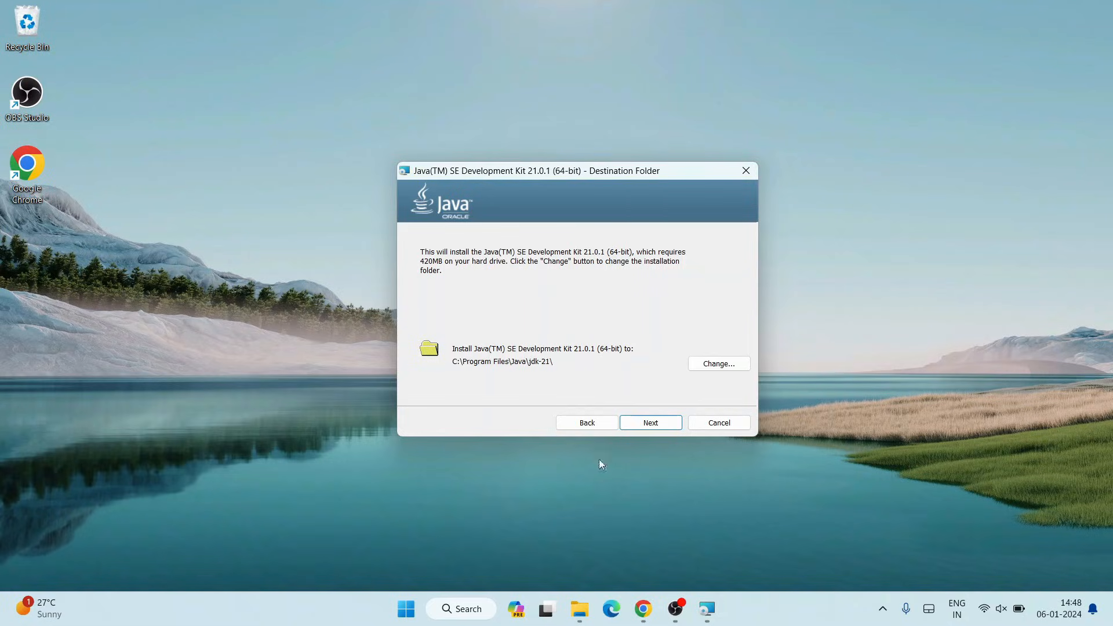
{"action": "left_click", "coordinate": [665, 421]}
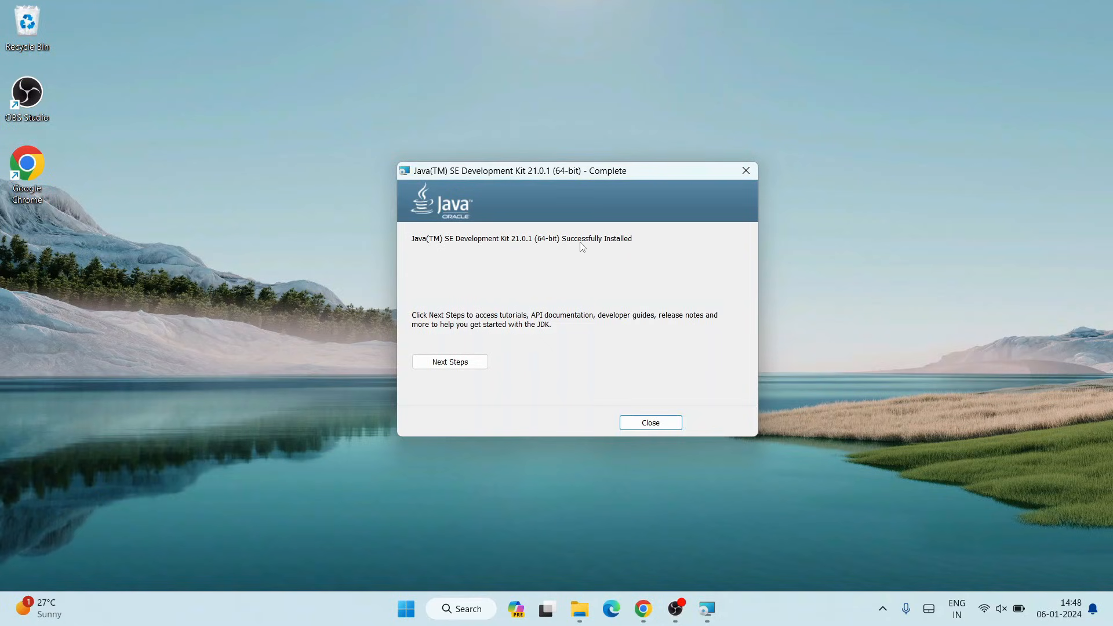
{"action": "left_click", "coordinate": [651, 424]}
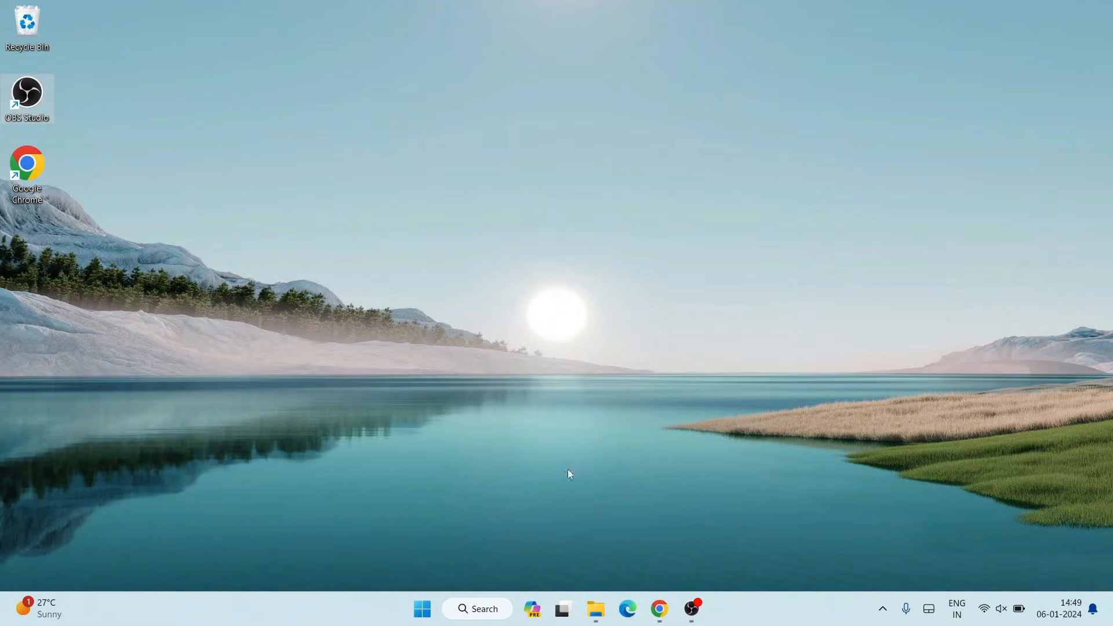
- Browse in File Explorer to C:\Program Files\Java\jdk-21 and select its contents
{"action": "left_click", "coordinate": [600, 601]}
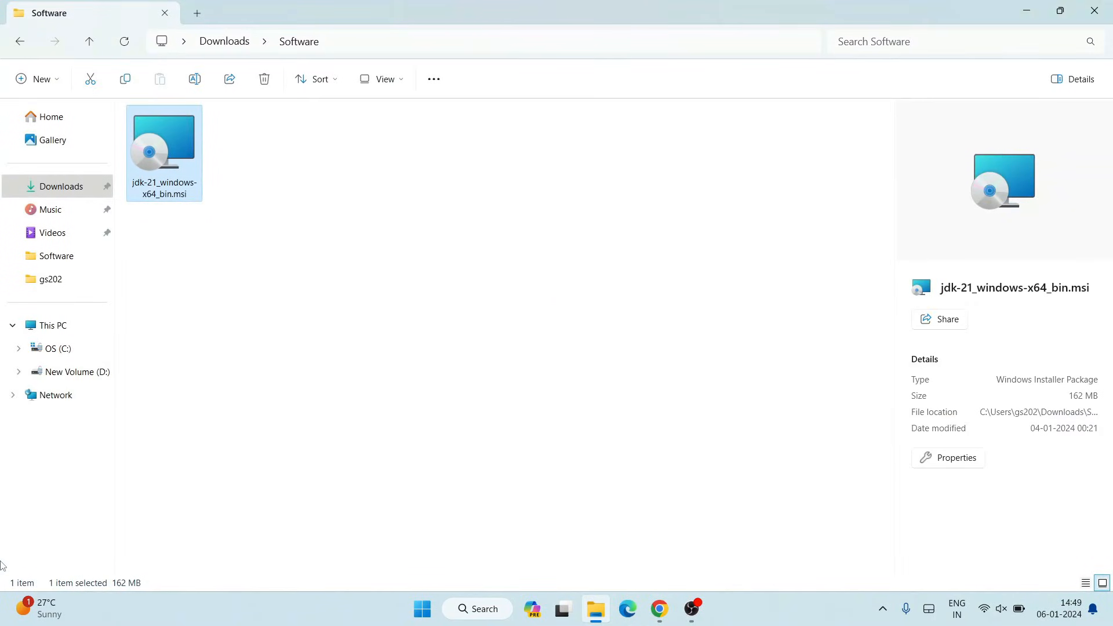
{"action": "left_click", "coordinate": [54, 350]}
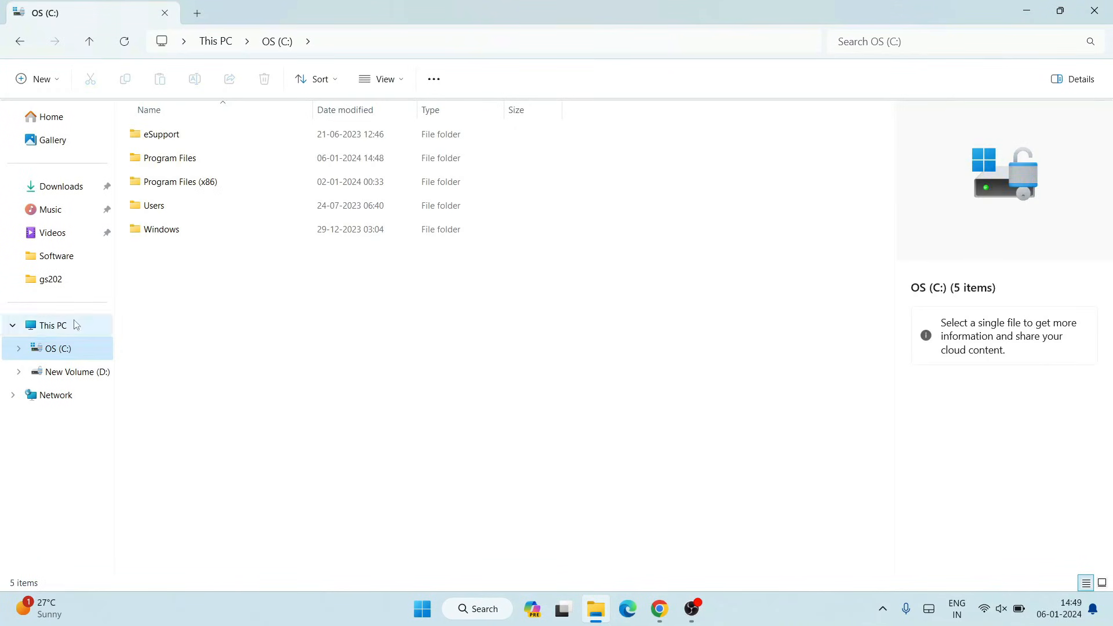
{"action": "double_click", "coordinate": [194, 158]}
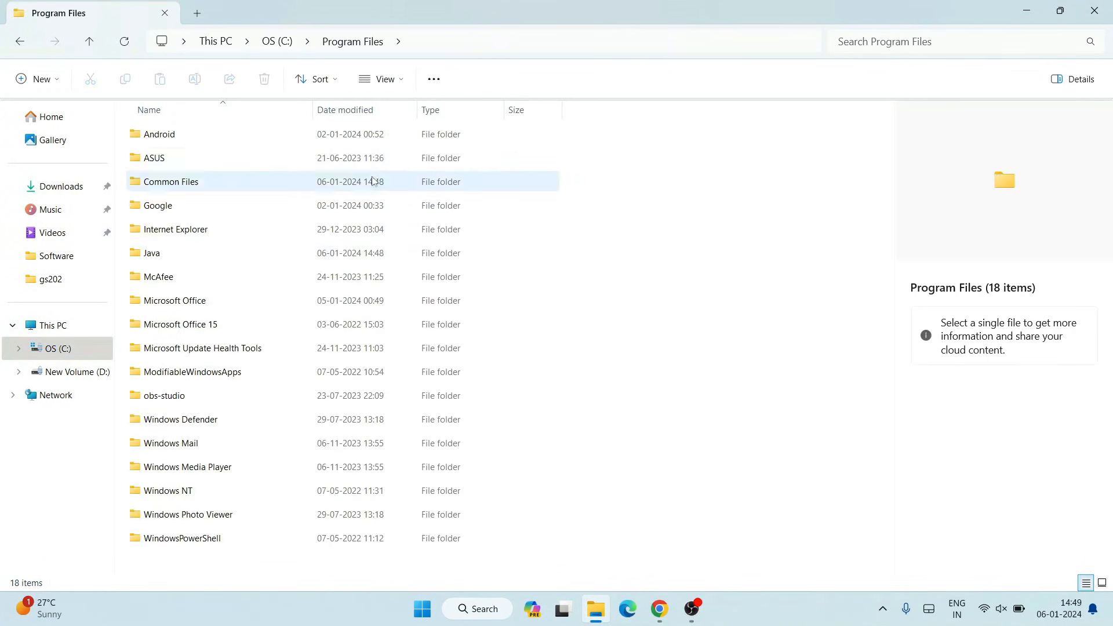
{"action": "left_click", "coordinate": [185, 260]}
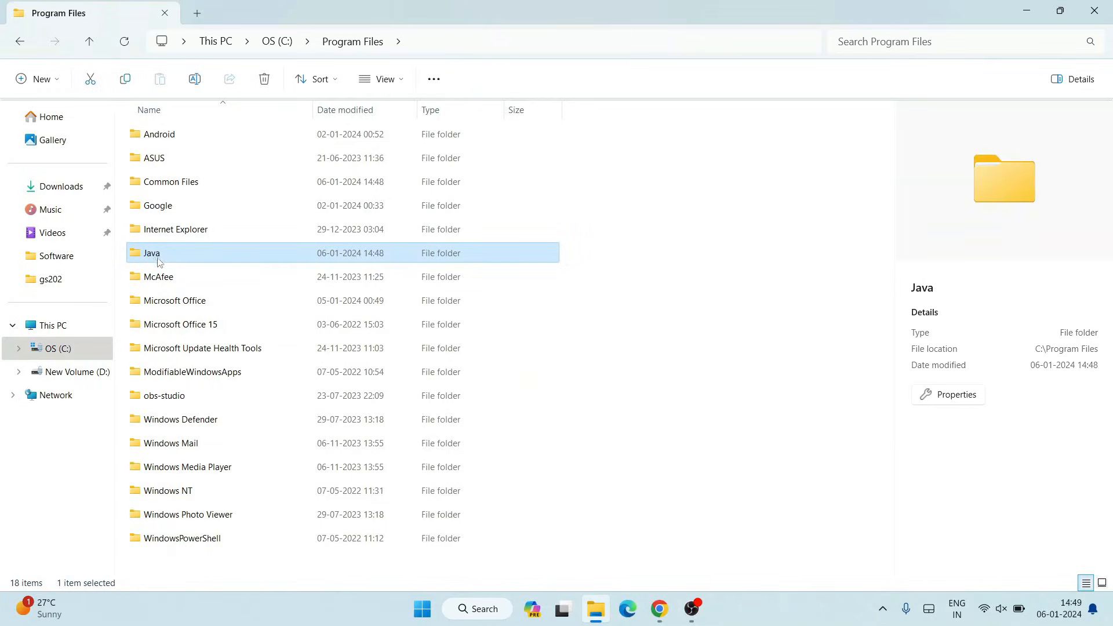
{"action": "double_click", "coordinate": [188, 253]}
{"action": "left_click", "coordinate": [192, 136]}
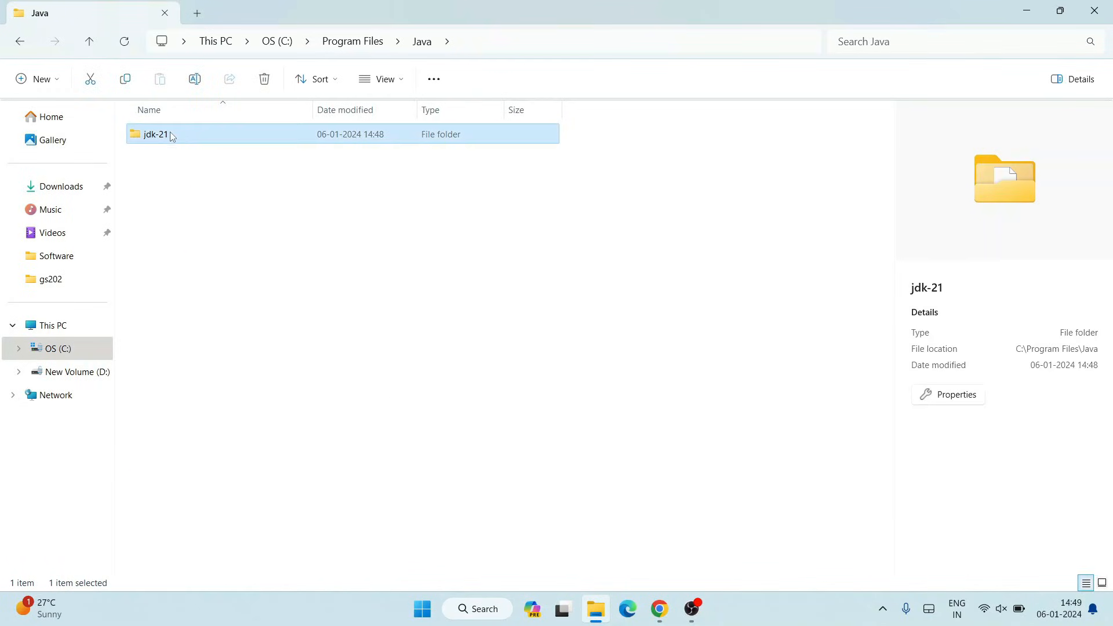
{"action": "double_click", "coordinate": [191, 134]}
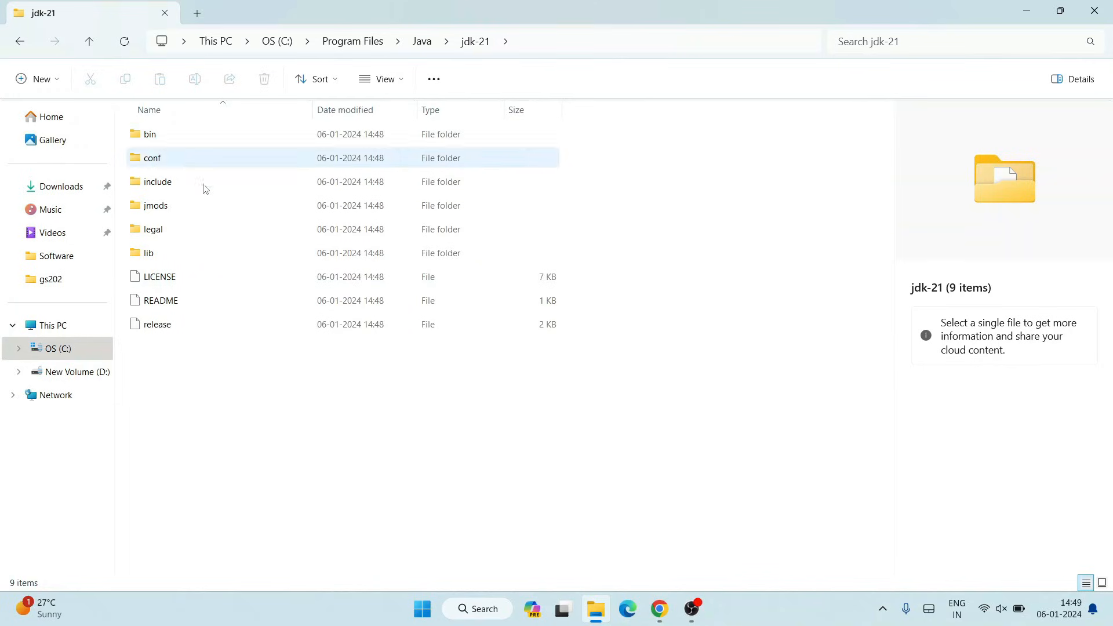
{"action": "left_click_drag", "start_coordinate": [187, 399], "coordinate": [280, 124]}
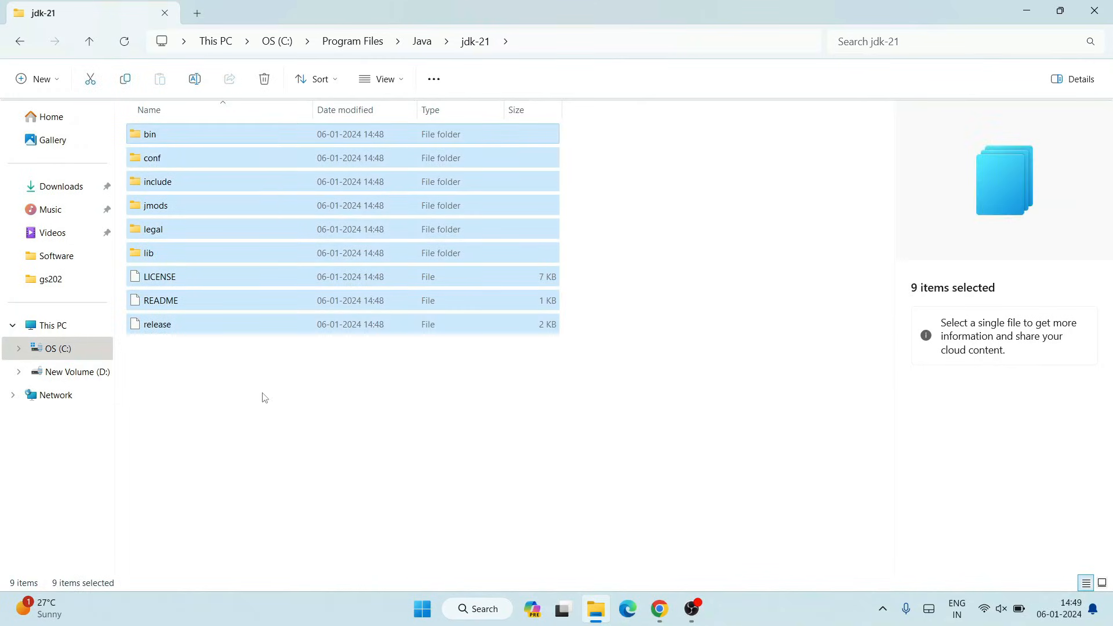
- Open the jdk-21 bin folder and look through the files it contains
{"action": "left_click", "coordinate": [238, 403]}
{"action": "left_click", "coordinate": [175, 133]}
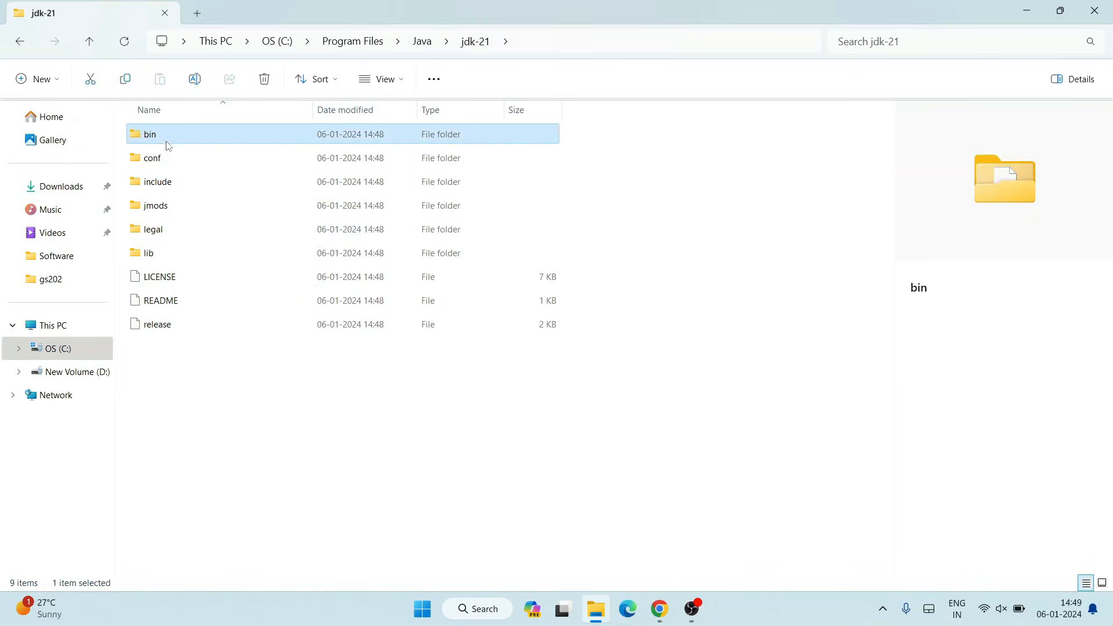
{"action": "double_click", "coordinate": [179, 134]}
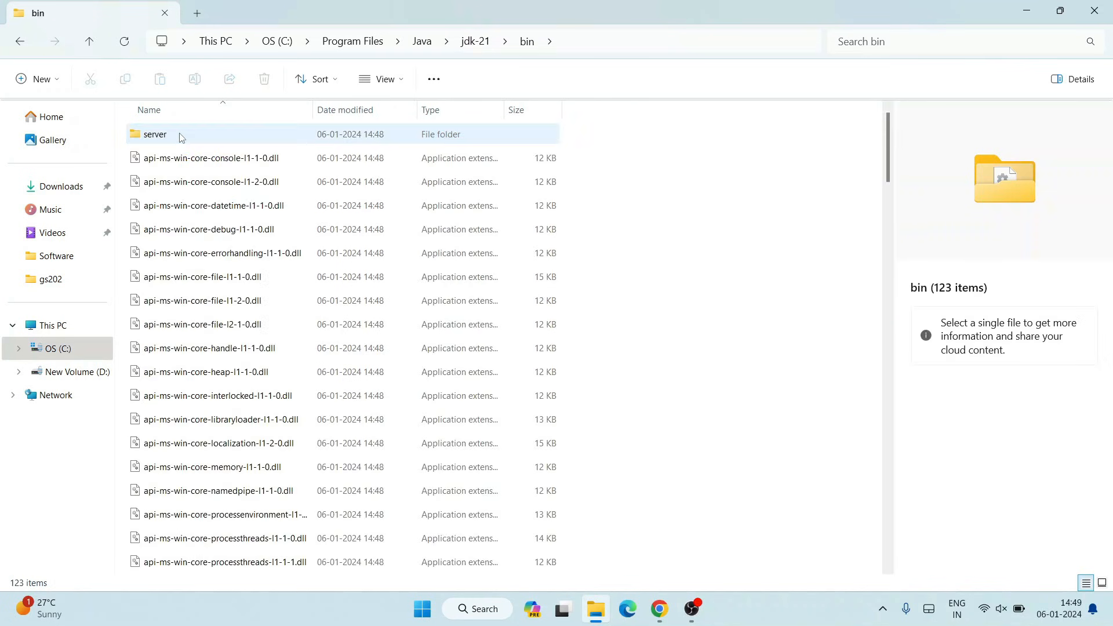
{"action": "left_click_drag", "start_coordinate": [121, 139], "coordinate": [784, 374]}
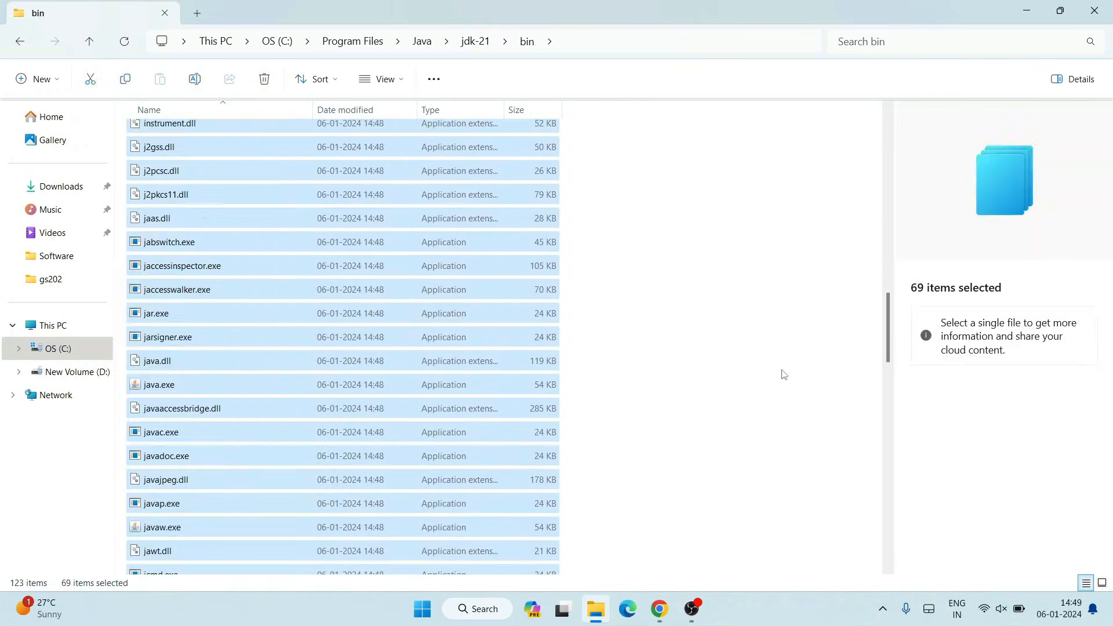
{"action": "left_click", "coordinate": [736, 370]}
{"action": "scroll", "coordinate": [736, 370], "scroll_direction": "up", "scroll_amount": 20}
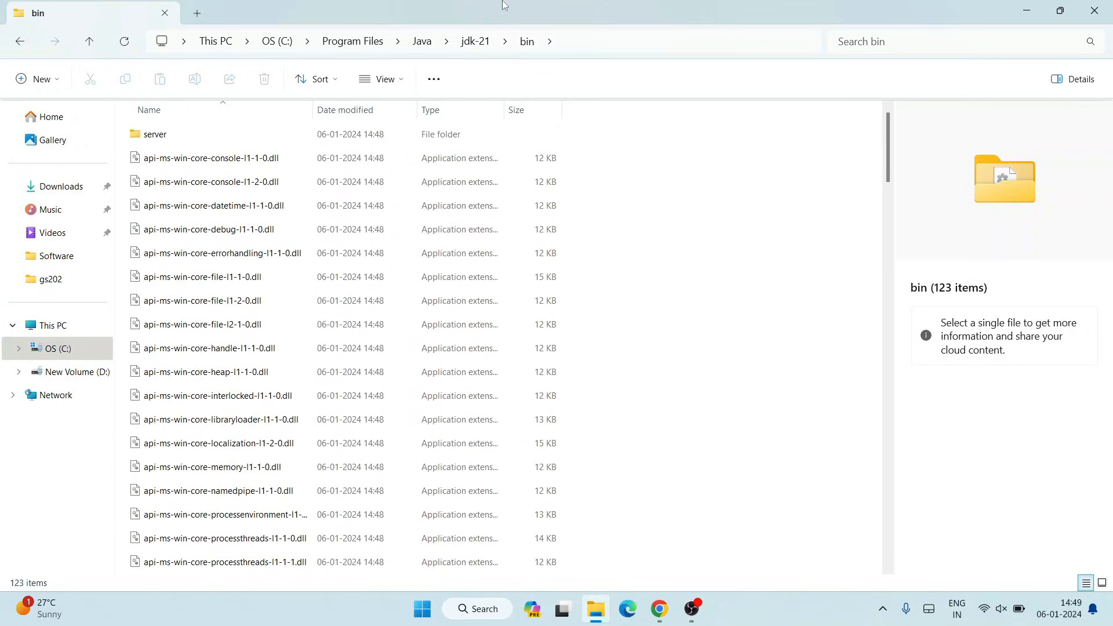
- Copy the bin folder path C:\Program Files\Java\jdk-21\bin from the address bar and minimize File Explorer
{"action": "left_click", "coordinate": [639, 36]}
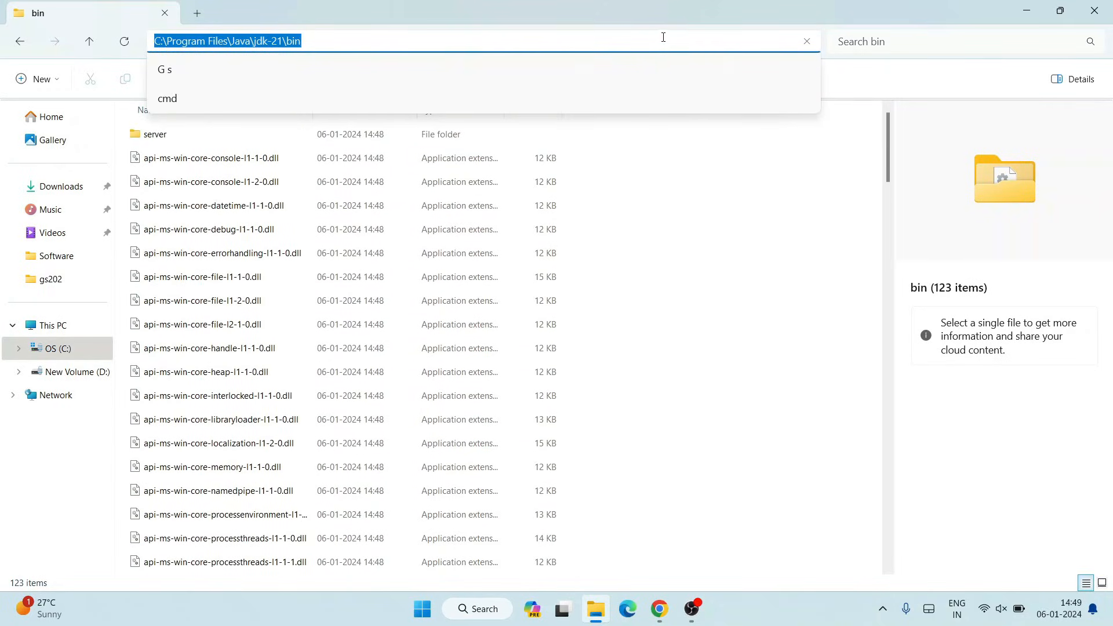
{"action": "right_click", "coordinate": [278, 43]}
{"action": "left_click", "coordinate": [318, 80]}
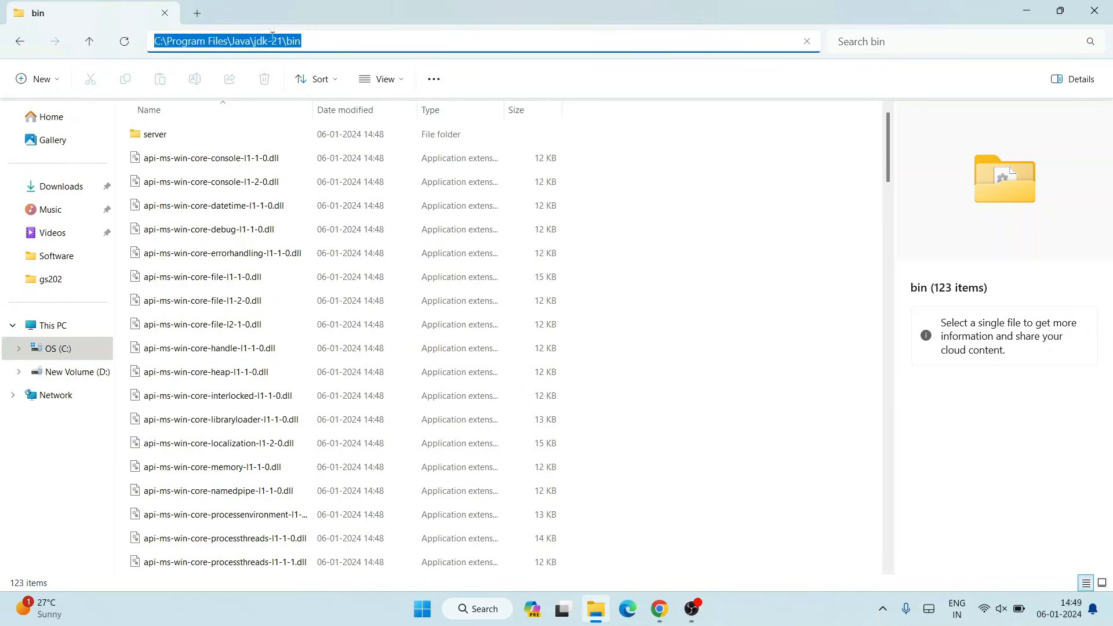
{"action": "left_click", "coordinate": [1027, 11]}
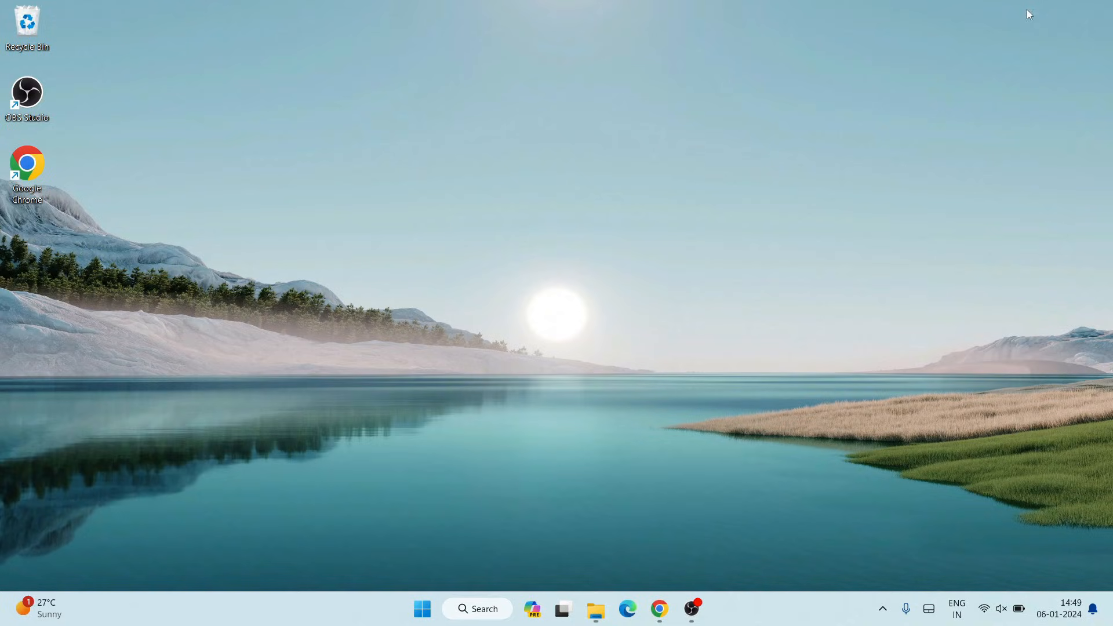
- Search for environment, open Edit the system environment variables, and open the Environment Variables dialog
{"action": "left_click", "coordinate": [473, 613]}
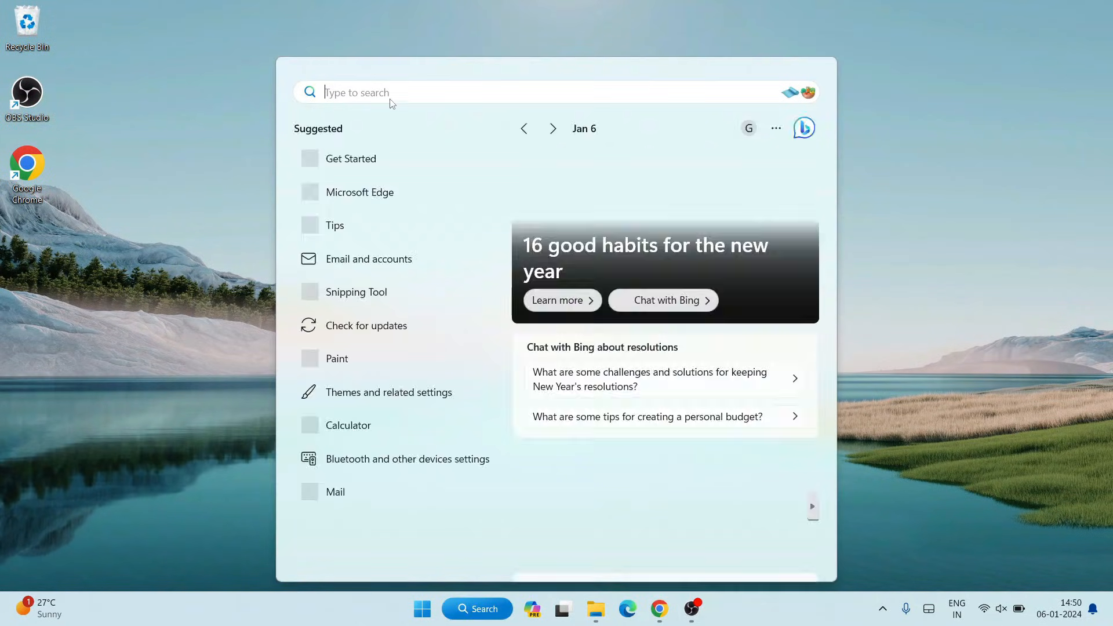
{"action": "type", "text": "environment"}
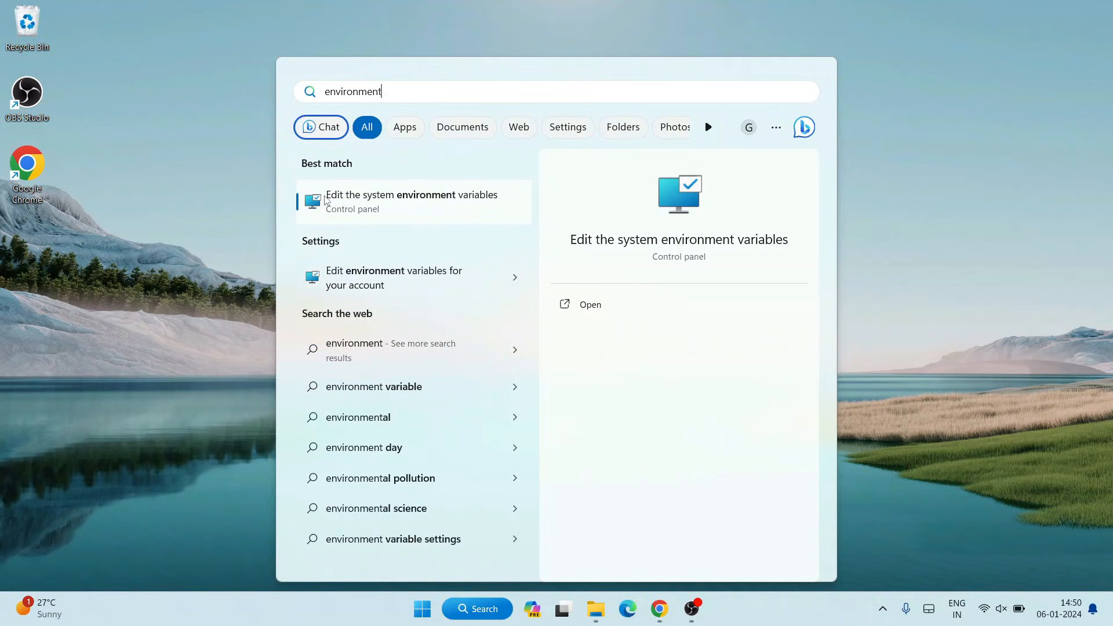
{"action": "left_click", "coordinate": [443, 196]}
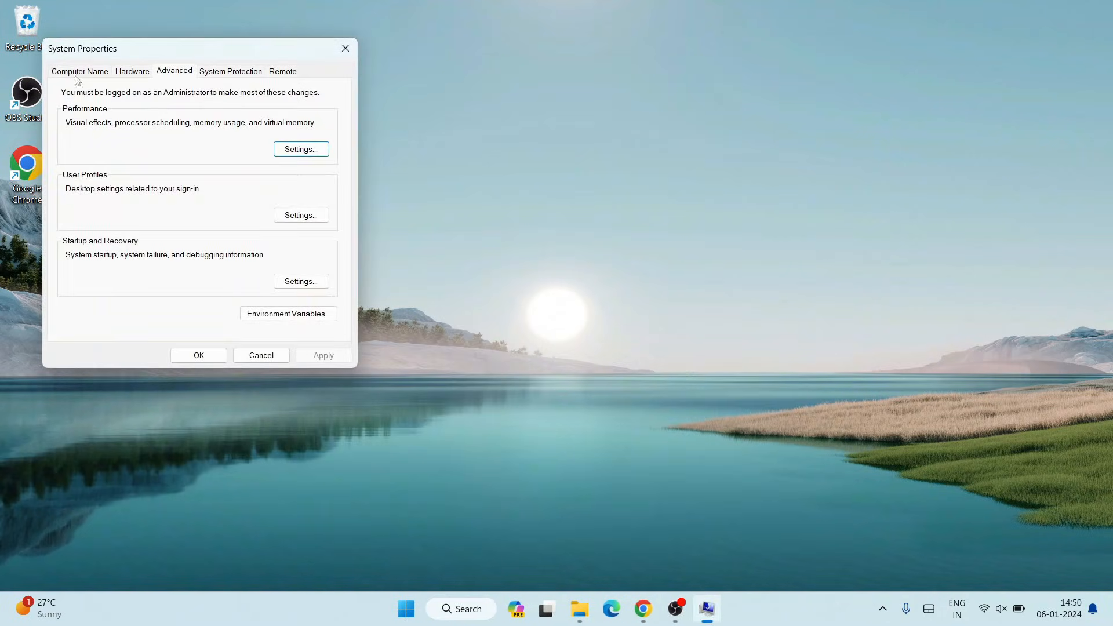
{"action": "left_click_drag", "start_coordinate": [118, 53], "coordinate": [238, 51]}
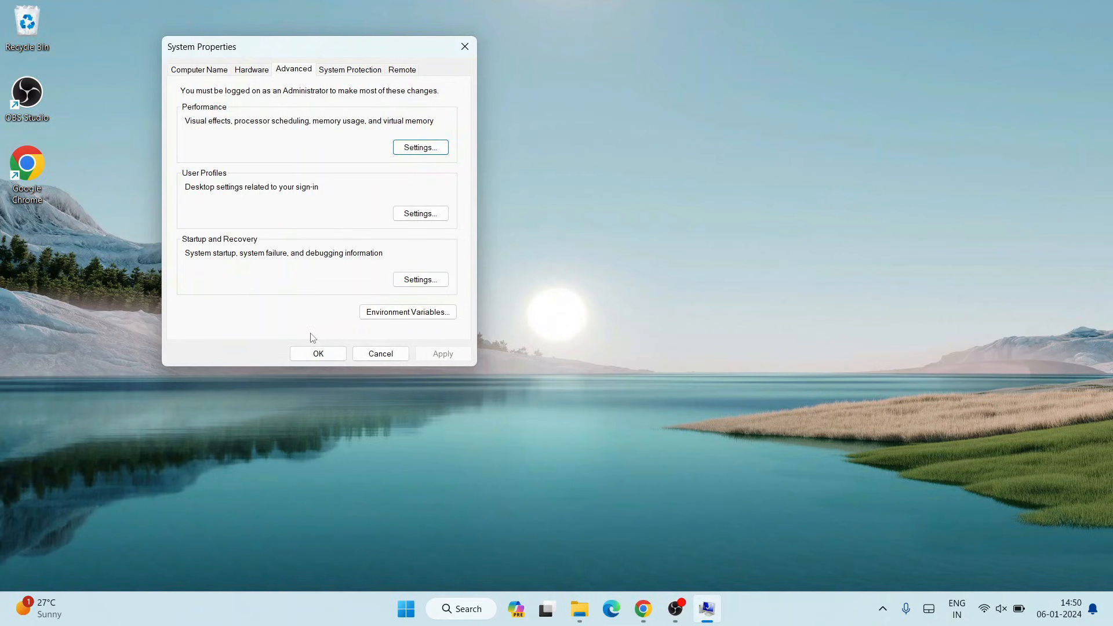
{"action": "left_click", "coordinate": [415, 313]}
{"action": "mouse_move", "coordinate": [441, 91]}
{"action": "left_mouse_down"}
{"action": "mouse_move", "coordinate": [421, 103]}
{"action": "mouse_move", "coordinate": [438, 90]}
{"action": "left_mouse_up"}
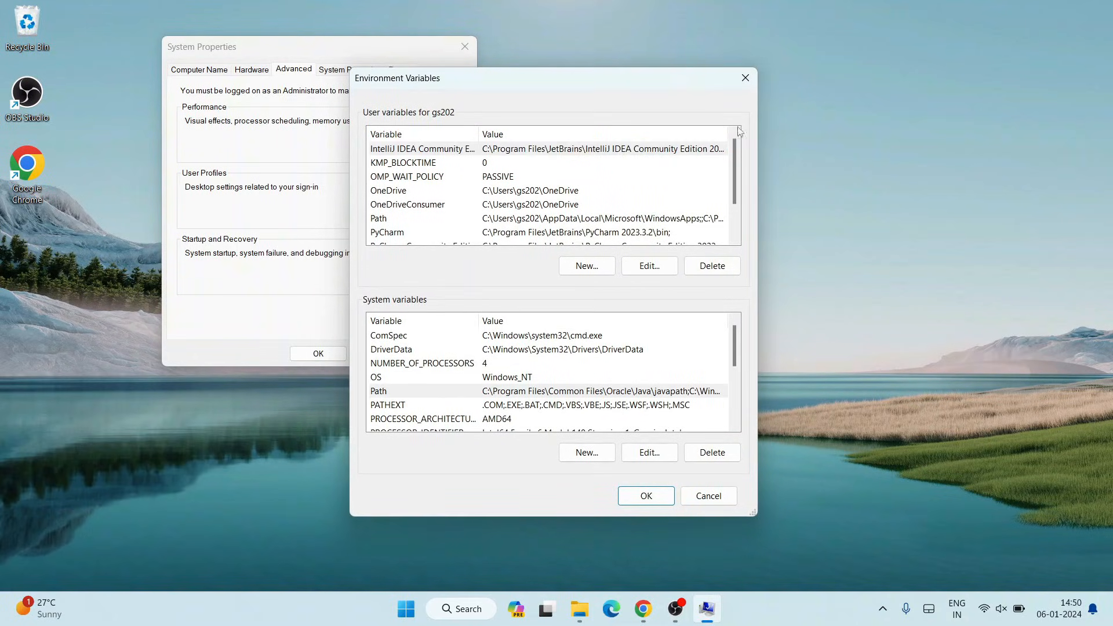
- Add C:\Program Files\Java\jdk-21\bin as a new entry in the system Path variable and confirm
{"action": "left_click", "coordinate": [398, 396]}
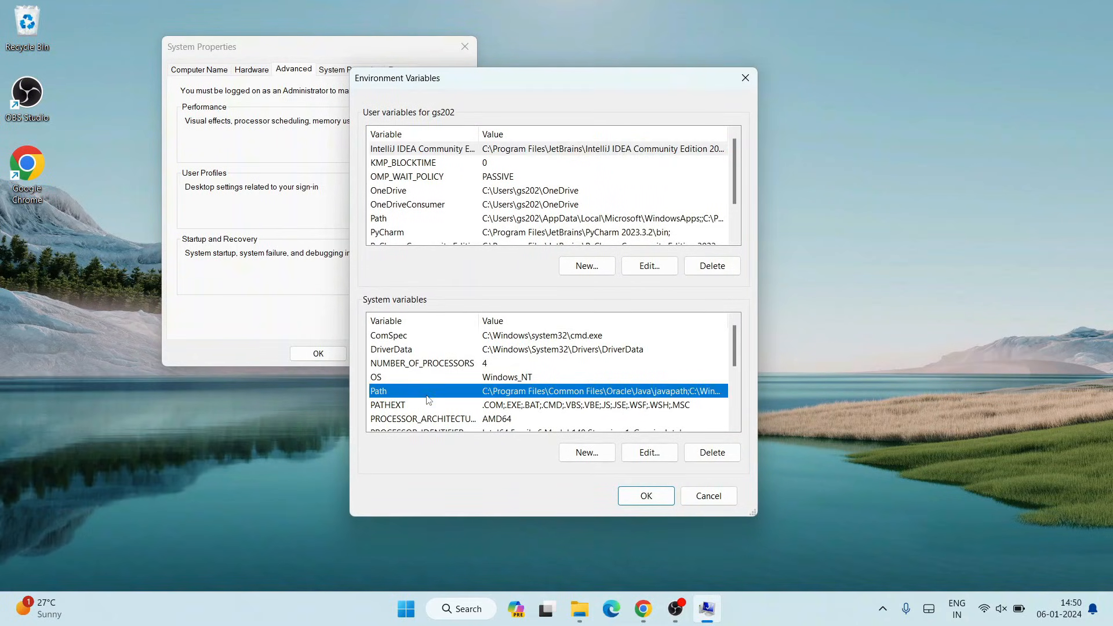
{"action": "left_click", "coordinate": [650, 455]}
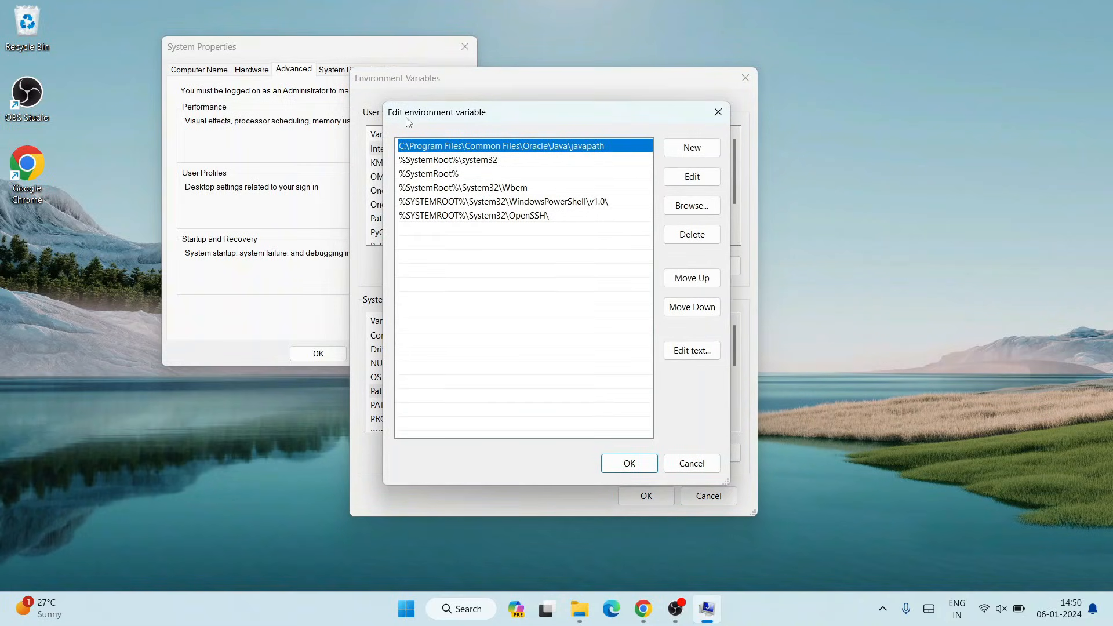
{"action": "mouse_move", "coordinate": [415, 119]}
{"action": "left_mouse_down"}
{"action": "mouse_move", "coordinate": [427, 114]}
{"action": "mouse_move", "coordinate": [403, 105]}
{"action": "left_mouse_up"}
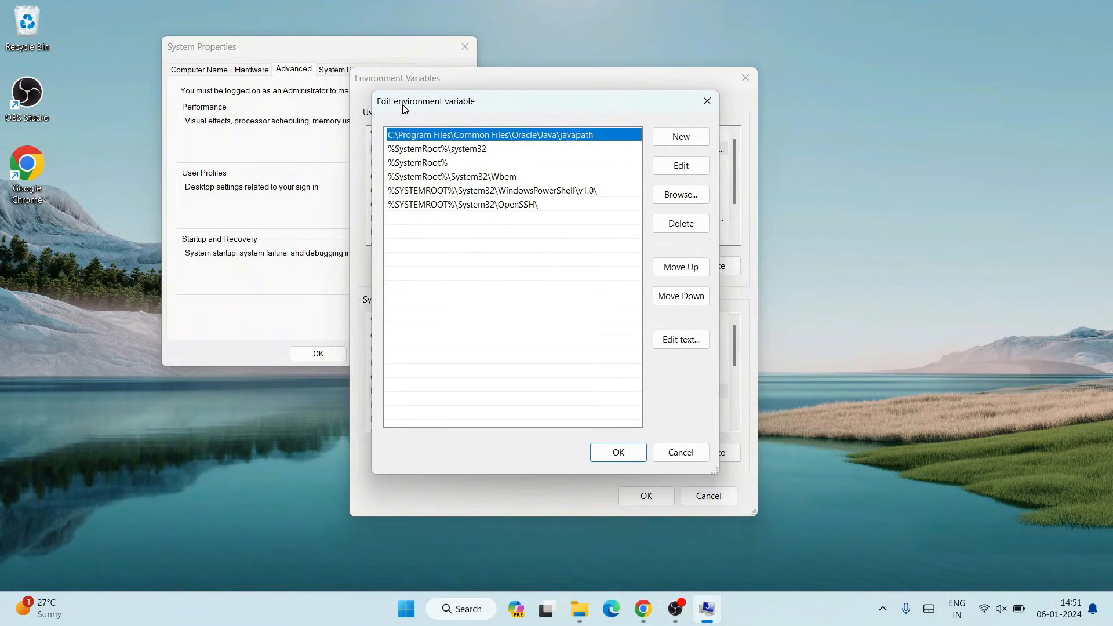
{"action": "left_click", "coordinate": [679, 138]}
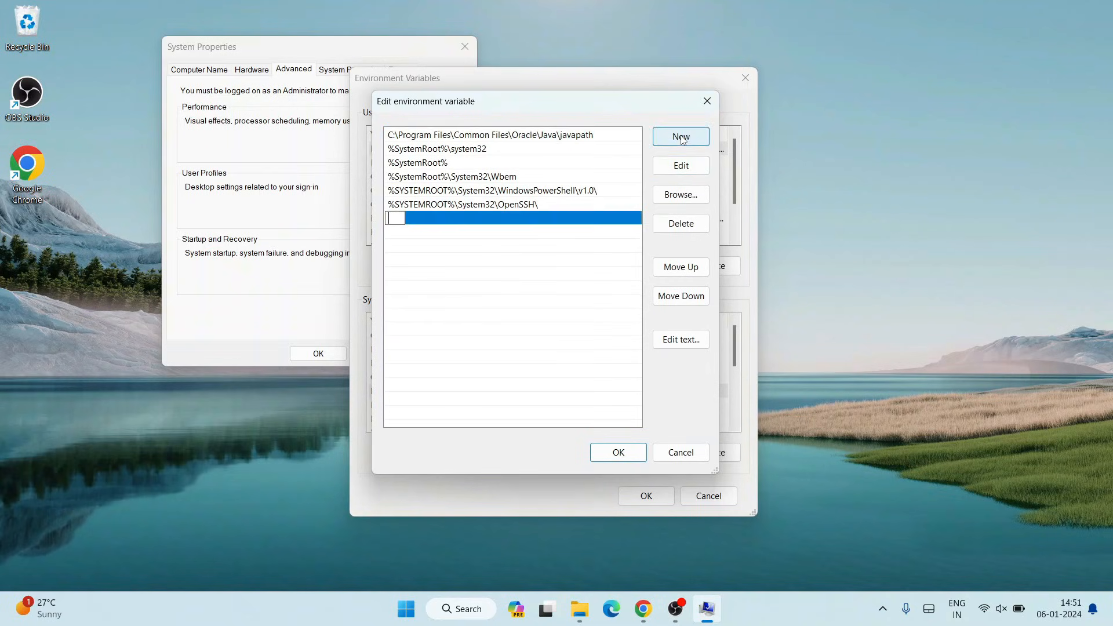
{"action": "right_click", "coordinate": [400, 219]}
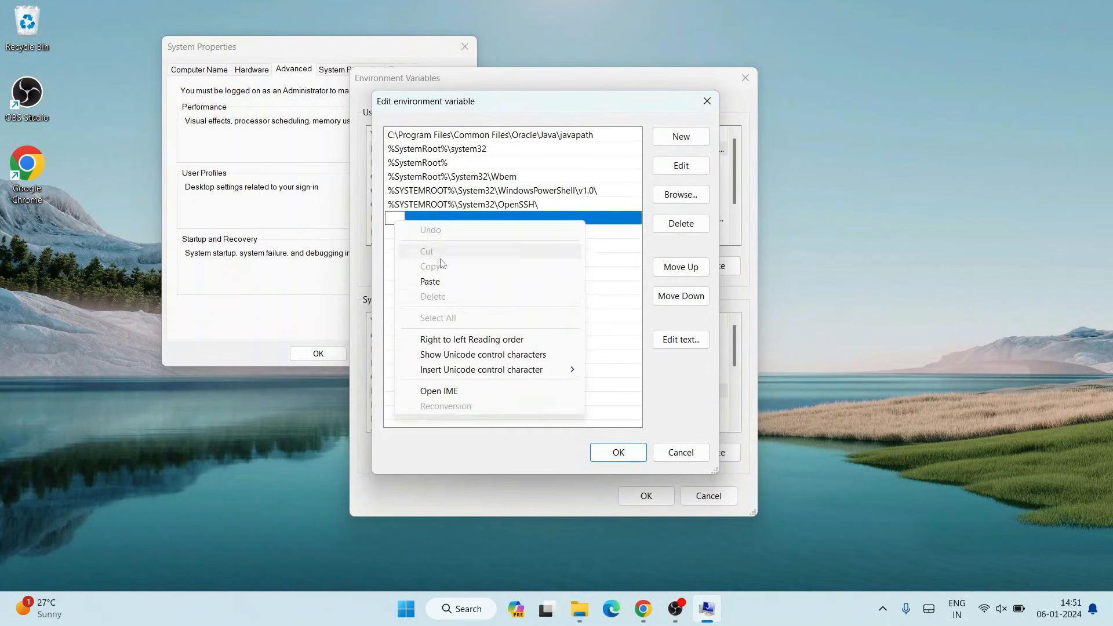
{"action": "left_click", "coordinate": [444, 288]}
{"action": "left_click", "coordinate": [516, 271]}
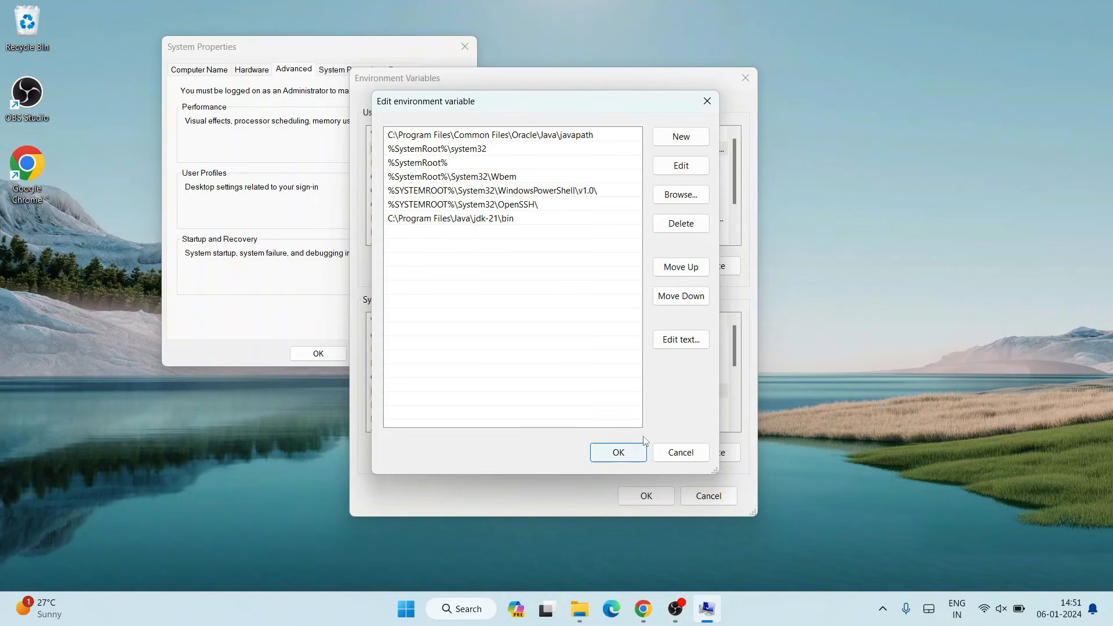
{"action": "left_click", "coordinate": [619, 454]}
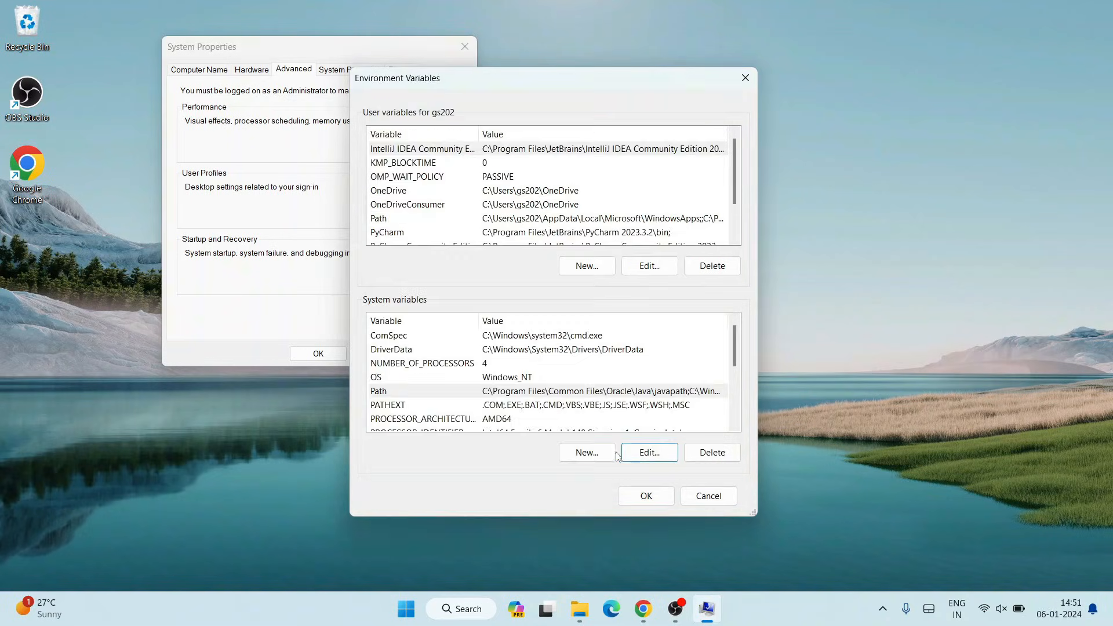
- Create a system variable JAVA_HOME with value C:\Program Files\Java\jdk-21 and close both dialogs with OK
{"action": "left_click", "coordinate": [585, 459]}
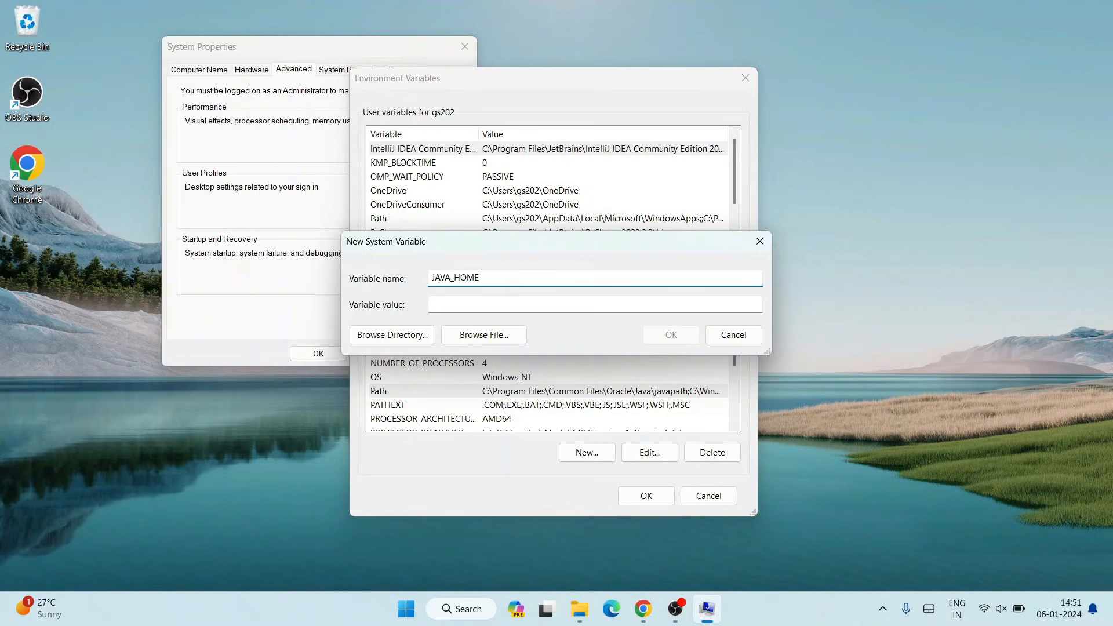
{"action": "left_click", "coordinate": [476, 309]}
{"action": "right_click", "coordinate": [477, 309]}
{"action": "left_click", "coordinate": [525, 370]}
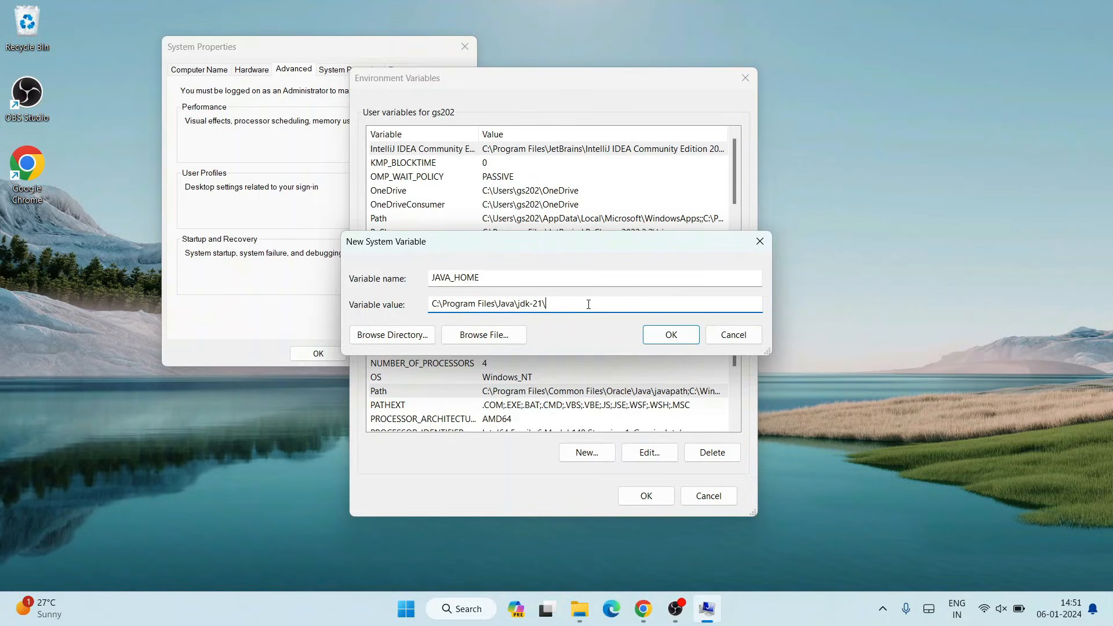
{"action": "left_click_drag", "start_coordinate": [453, 308], "coordinate": [545, 306]}
{"action": "left_click", "coordinate": [556, 306]}
{"action": "left_click", "coordinate": [668, 336]}
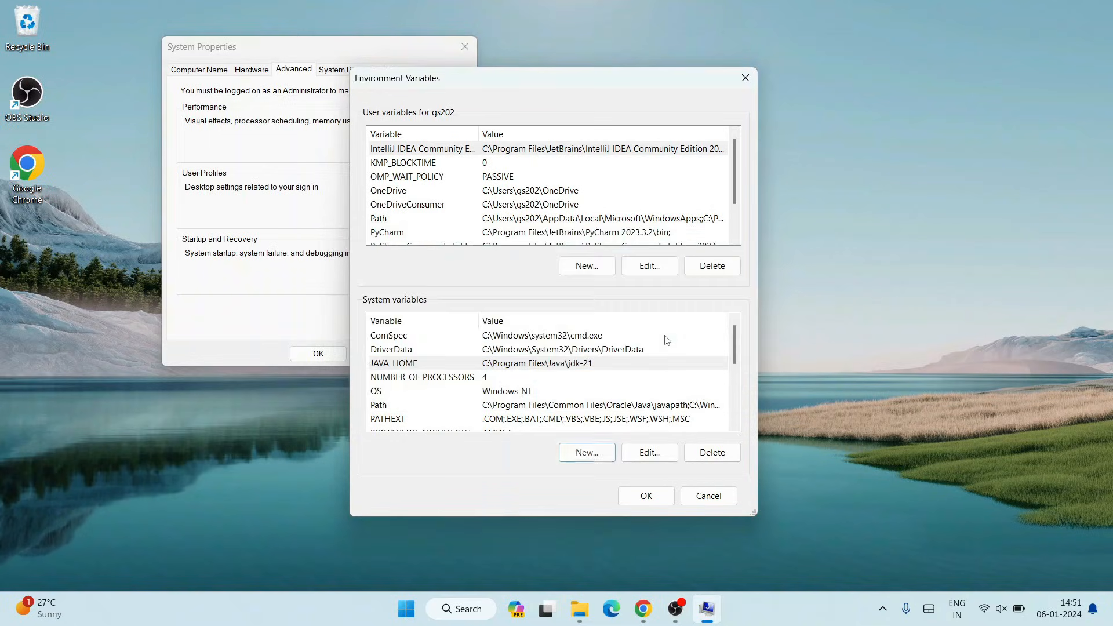
{"action": "left_click", "coordinate": [647, 495]}
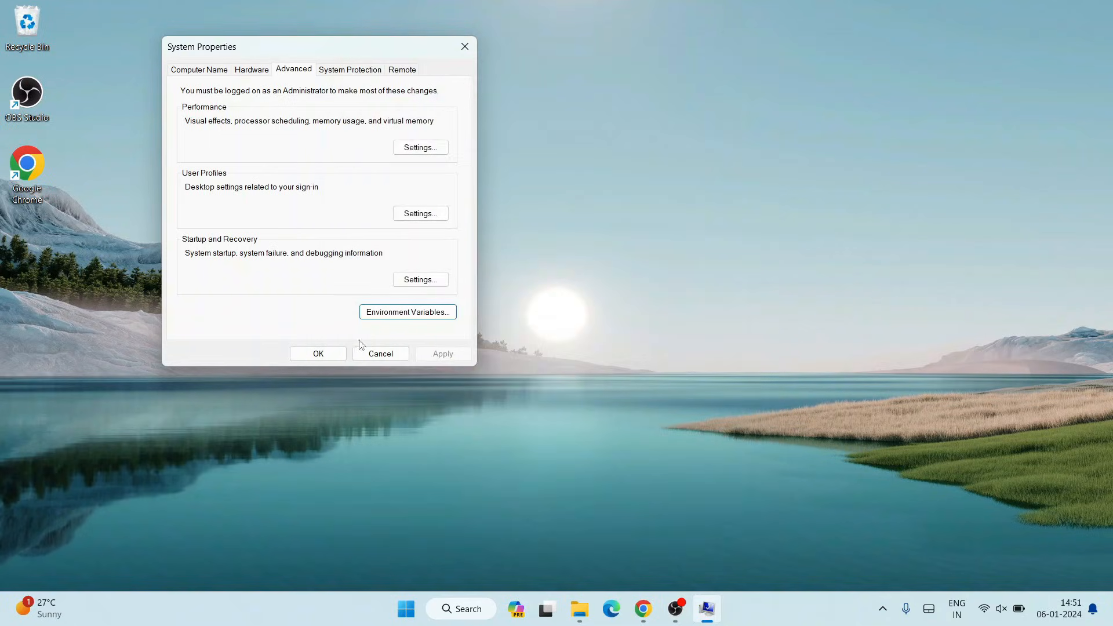
{"action": "left_click", "coordinate": [318, 353]}
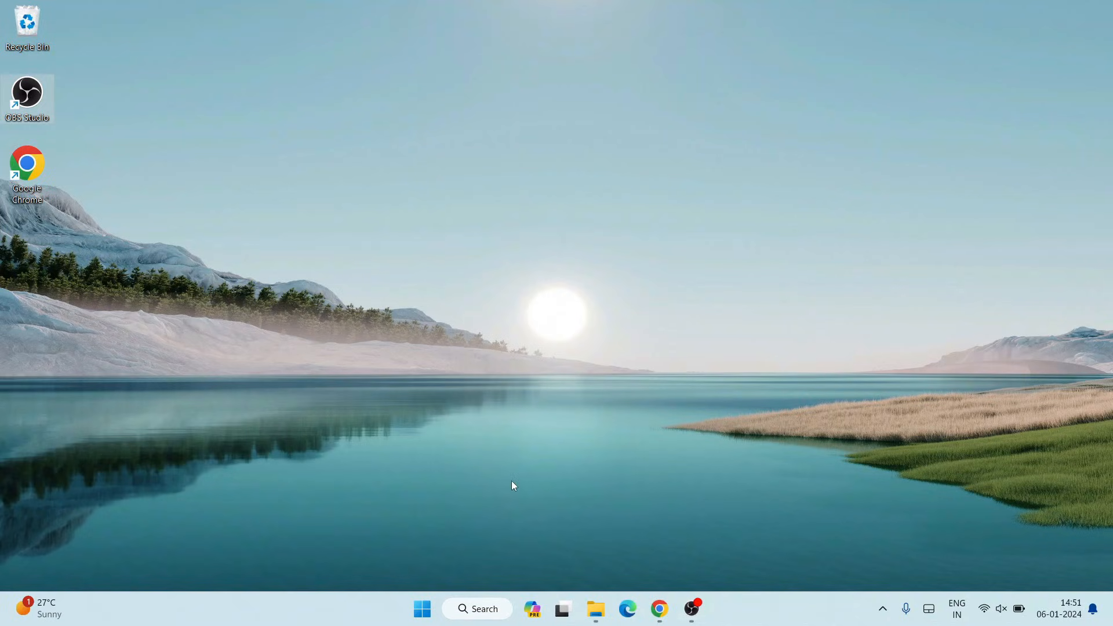
- Open Command Prompt from search and run java --version
{"action": "left_click", "coordinate": [462, 612]}
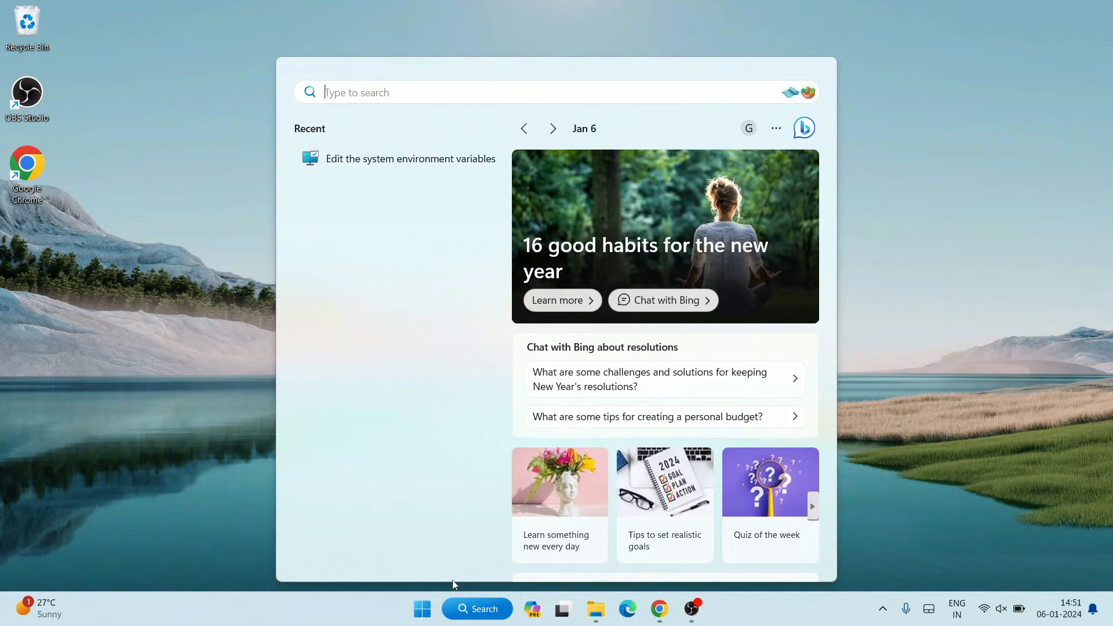
{"action": "type", "text": "cmd"}
{"action": "key", "text": "Return"}
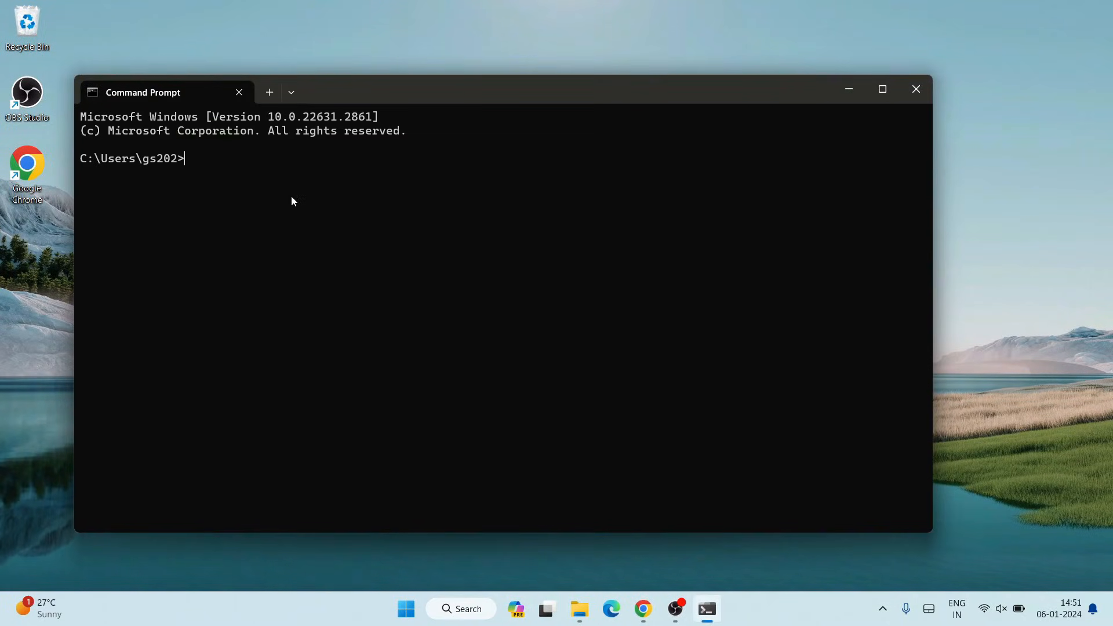
{"action": "type", "text": "java --version"}
{"action": "key", "text": "Return"}
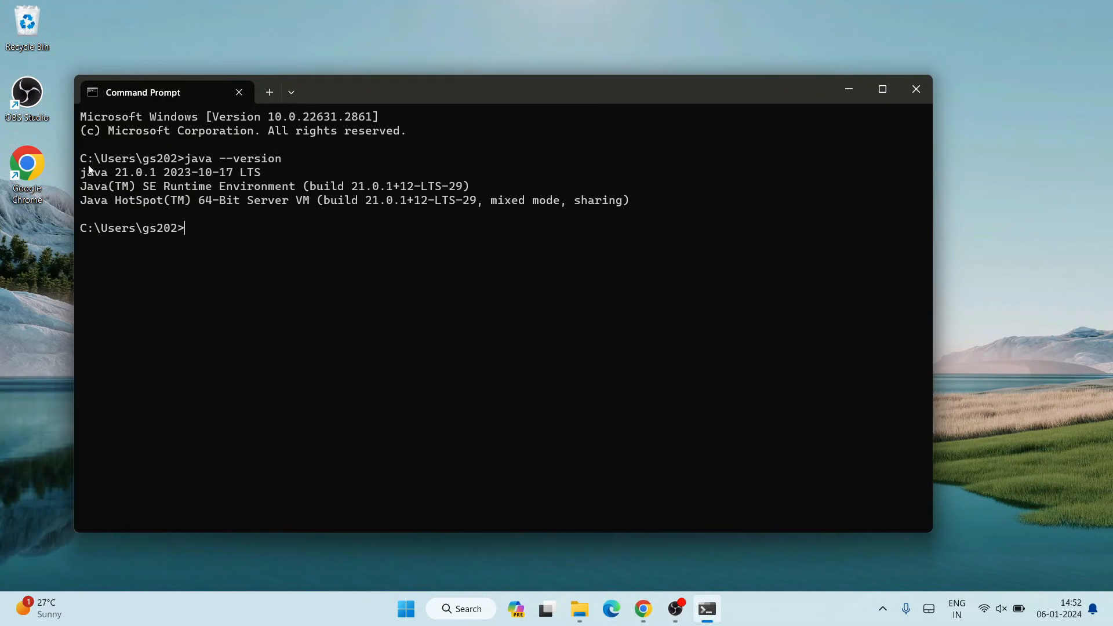
- Highlight the reported Java version line in the output, then close Command Prompt
{"action": "left_click_drag", "start_coordinate": [87, 176], "coordinate": [244, 177]}
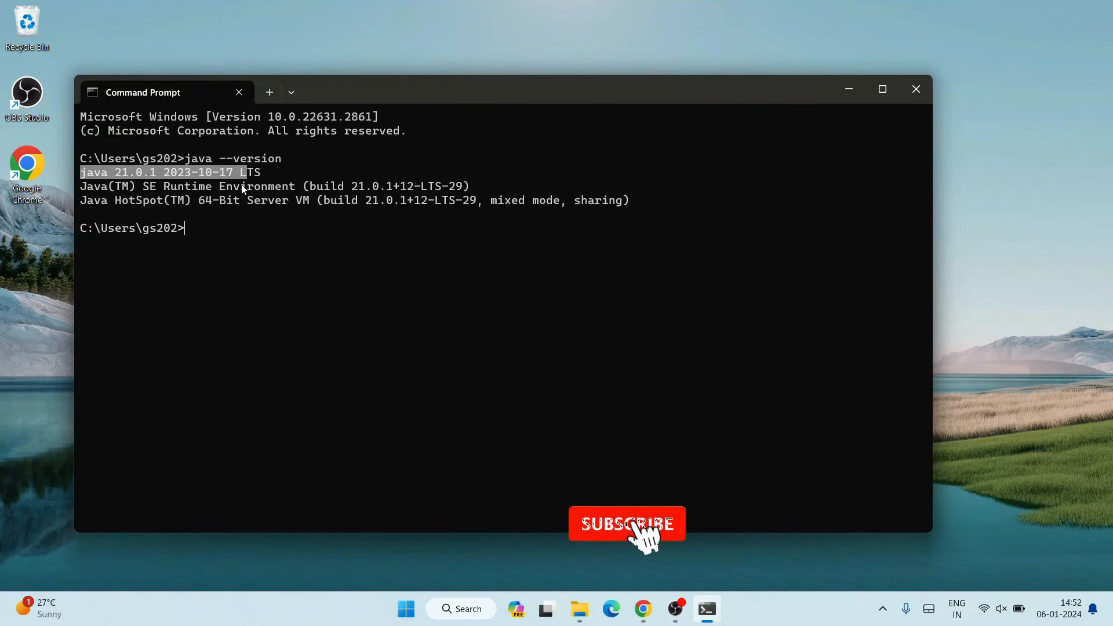
{"action": "left_click", "coordinate": [248, 184]}
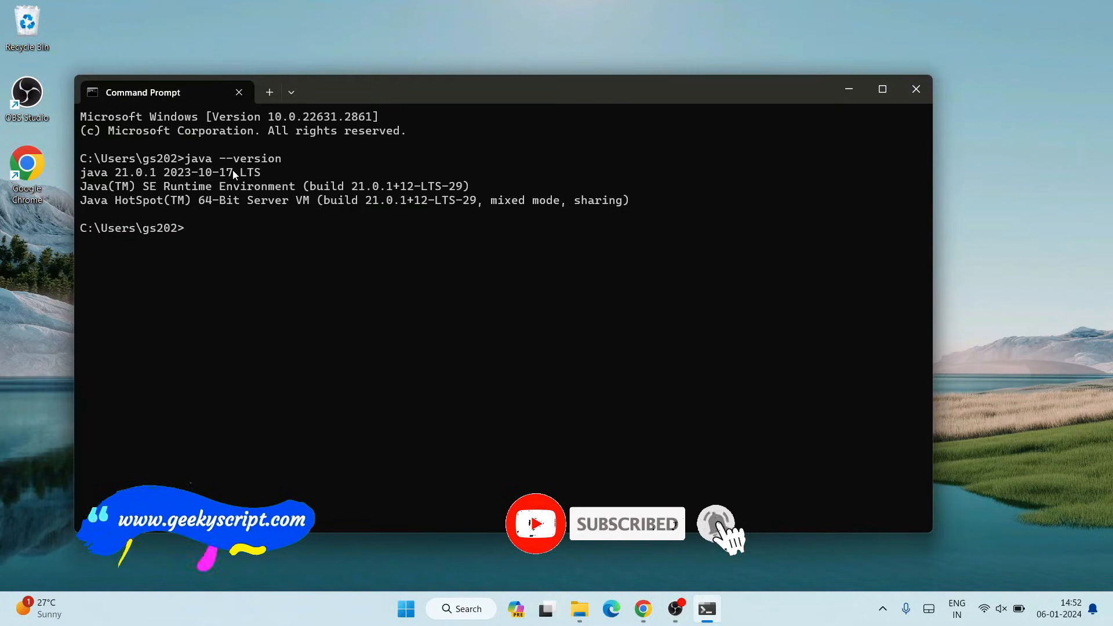
{"action": "left_click_drag", "start_coordinate": [284, 172], "coordinate": [3, 177]}
{"action": "left_click", "coordinate": [173, 209]}
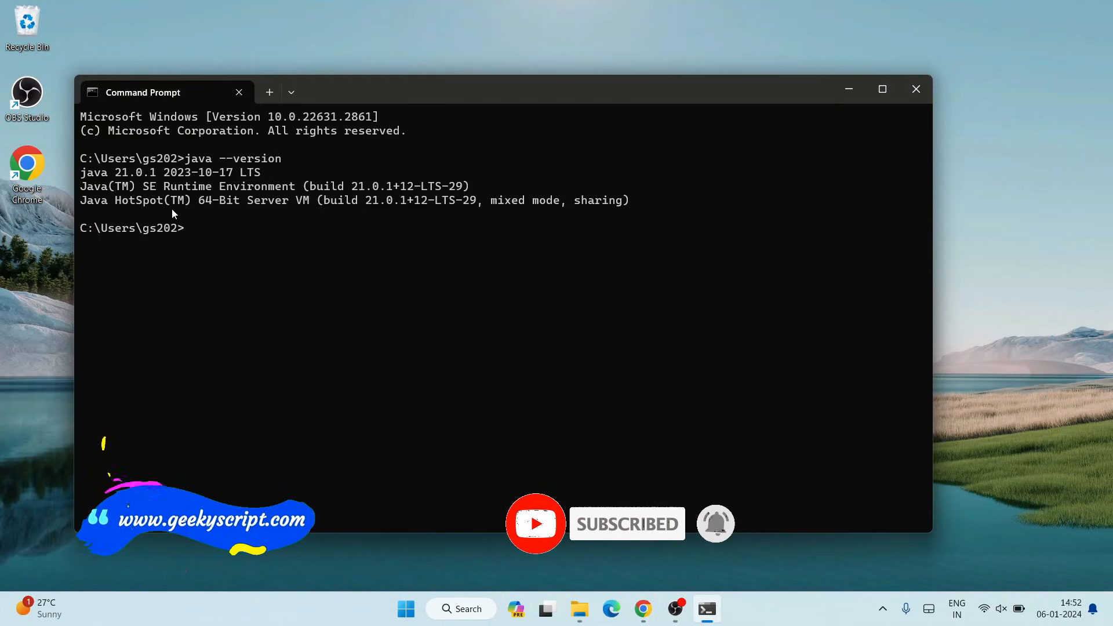
{"action": "left_click", "coordinate": [908, 95]}
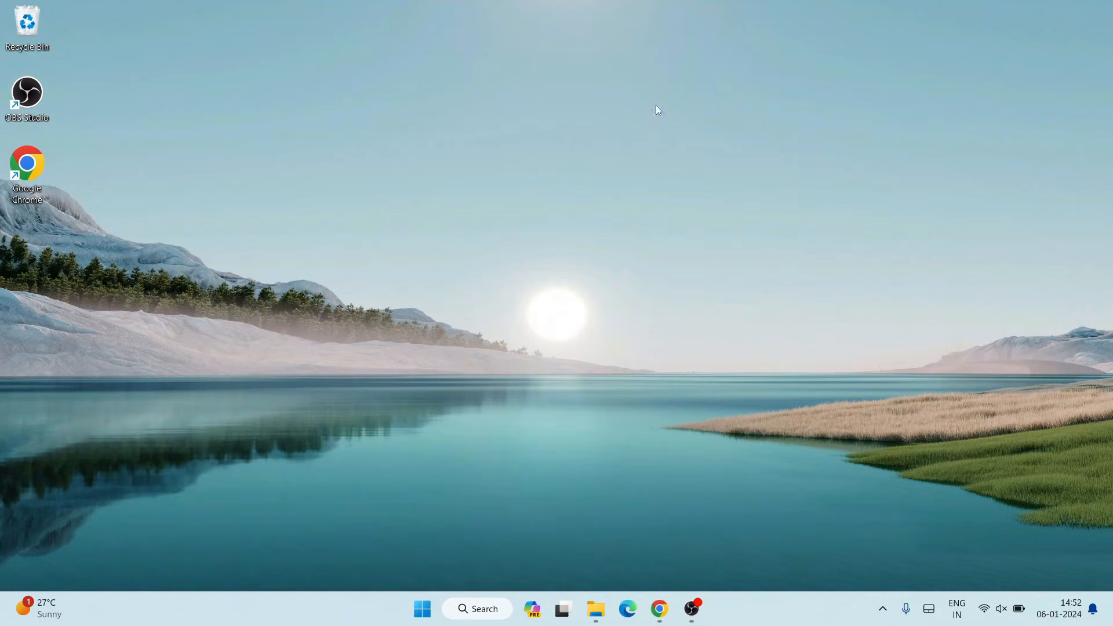
- Create a new folder on the desktop named java-practice and open it
{"action": "right_click", "coordinate": [236, 43]}
{"action": "mouse_move", "coordinate": [341, 162]}
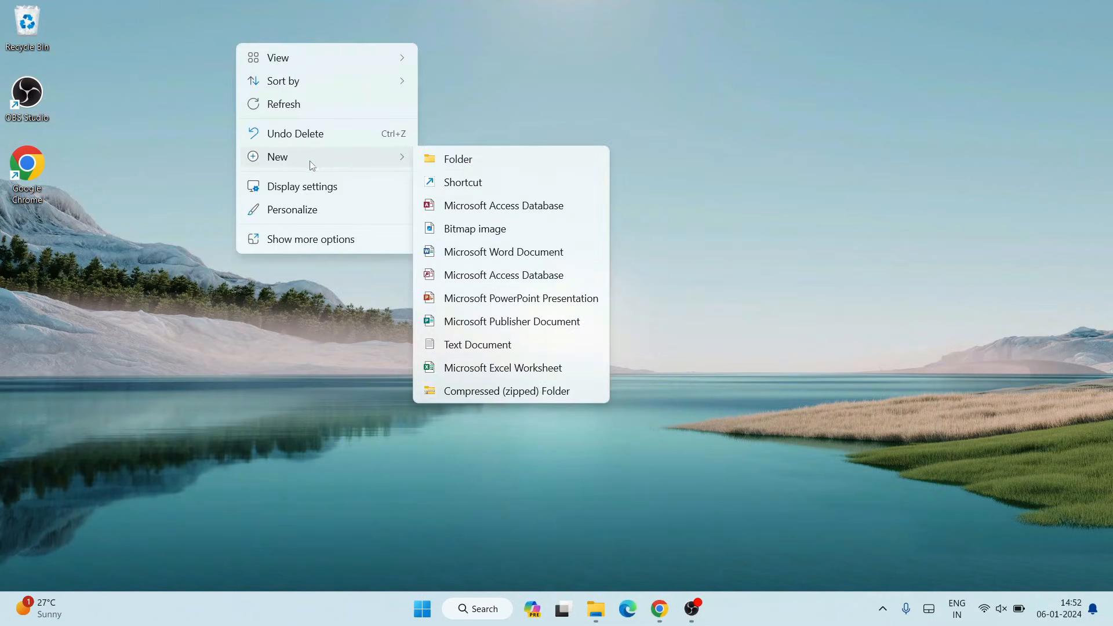
{"action": "left_click", "coordinate": [555, 167]}
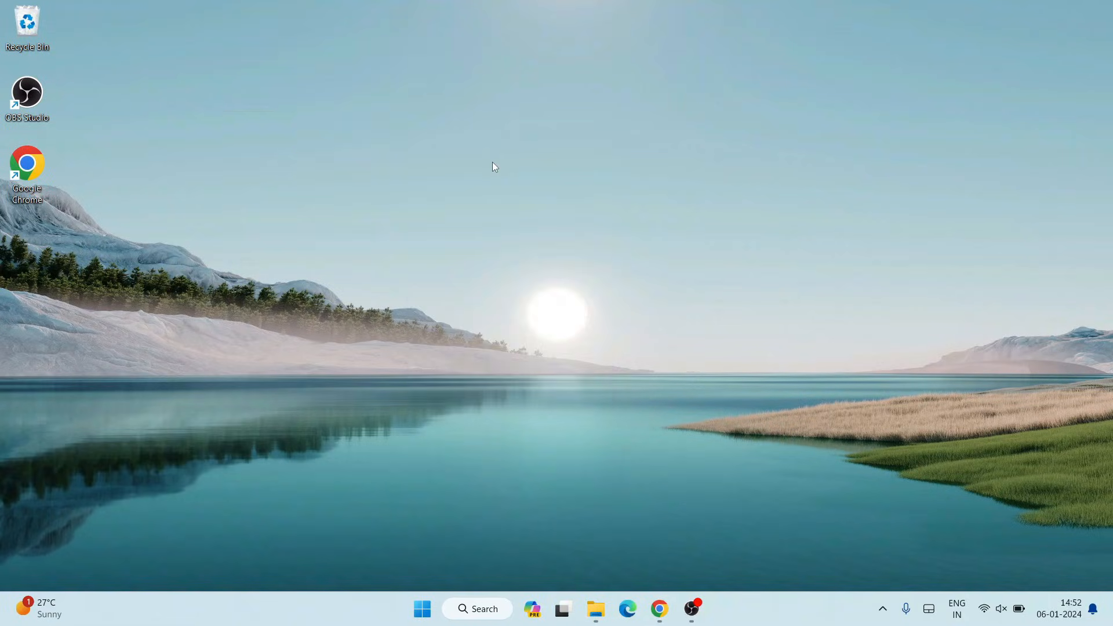
{"action": "type", "text": "java"}
{"action": "type", "text": "projec"}
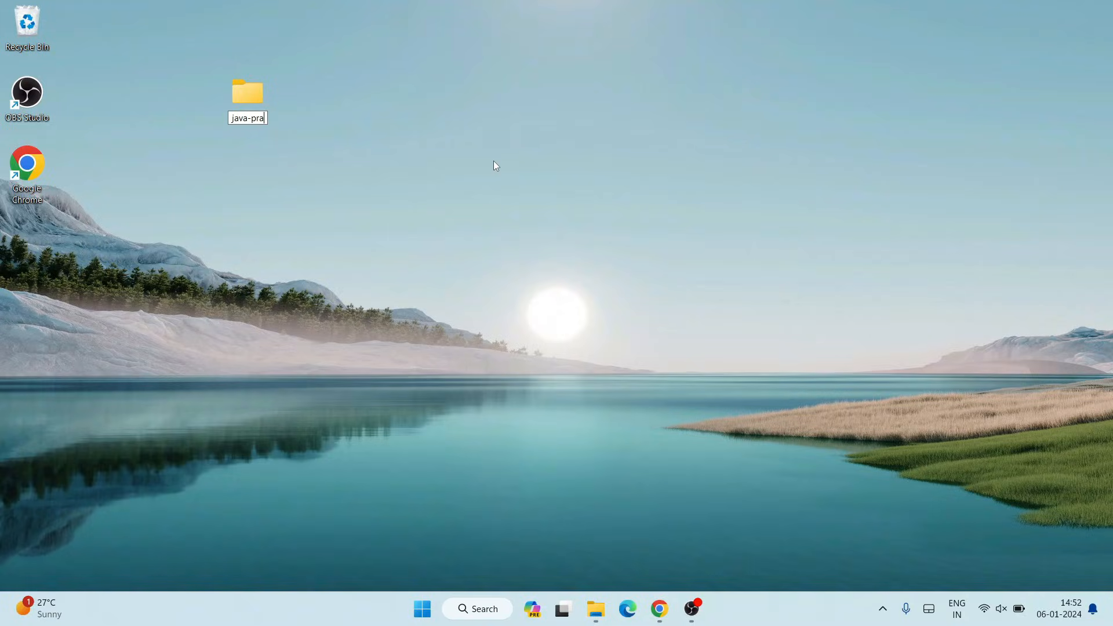
{"action": "type", "text": "ce"}
{"action": "key", "text": "Return"}
{"action": "key", "text": "Return"}
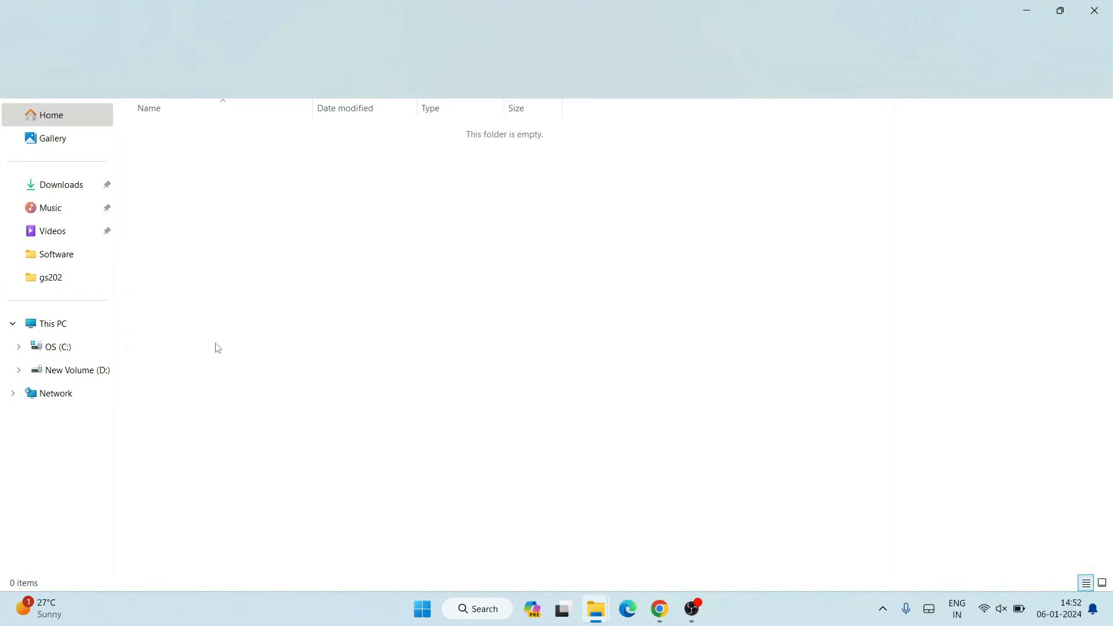
- Create a new text document in the java-practice folder, rename it HelloWorld.java, and accept the extension change
{"action": "right_click", "coordinate": [263, 180]}
{"action": "mouse_move", "coordinate": [319, 292]}
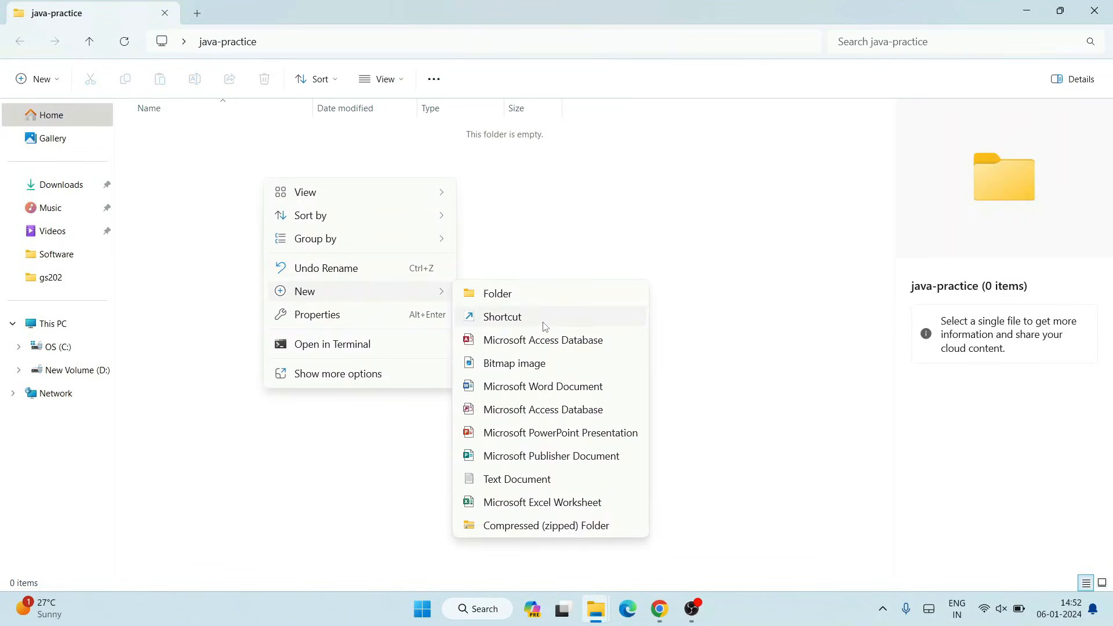
{"action": "left_click", "coordinate": [527, 480]}
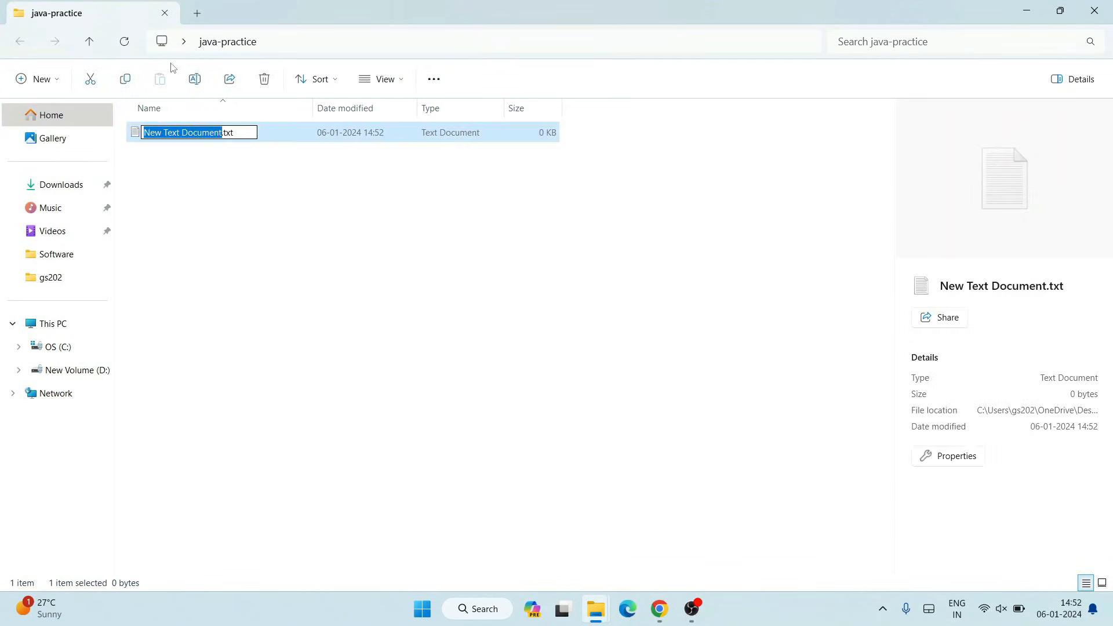
{"action": "type", "text": "Hello"}
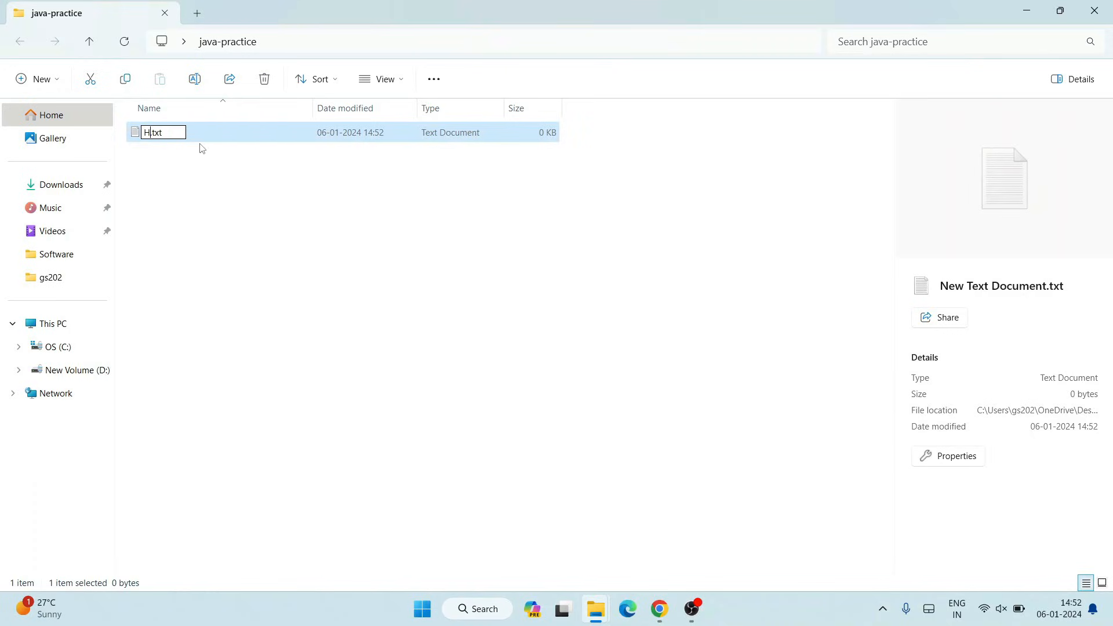
{"action": "type", "text": "World"}
{"action": "key", "text": "BackSpace"}
{"action": "key", "text": "BackSpace"}
{"action": "type", "text": "java"}
{"action": "key", "text": "Return"}
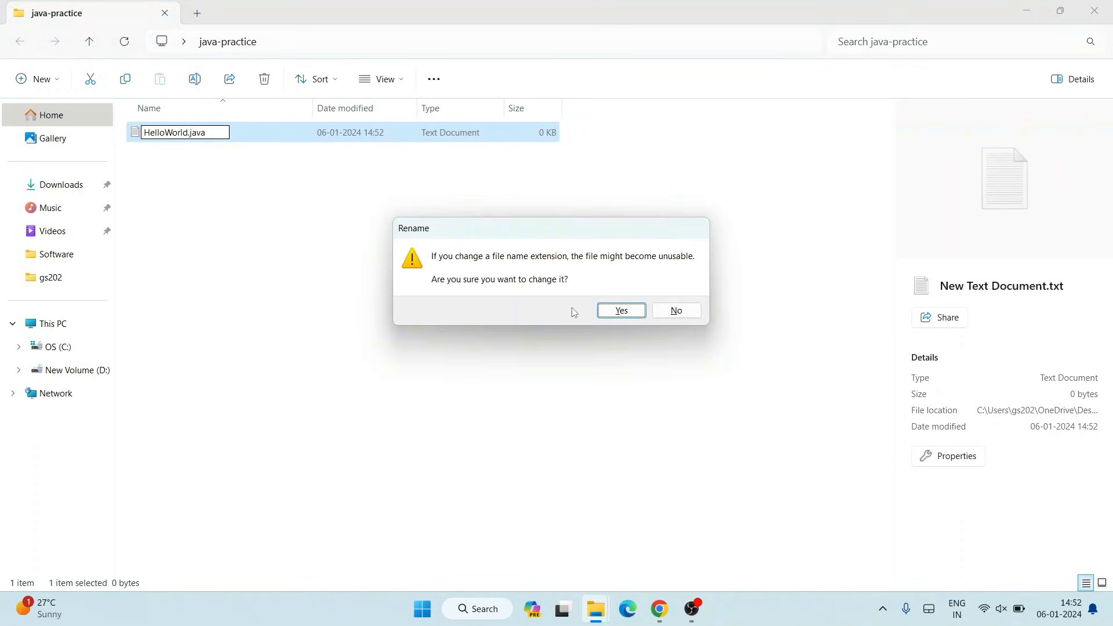
{"action": "left_click", "coordinate": [623, 312]}
- Check the new file's type and the file name extensions display setting
{"action": "left_click", "coordinate": [172, 224]}
{"action": "left_click", "coordinate": [194, 134]}
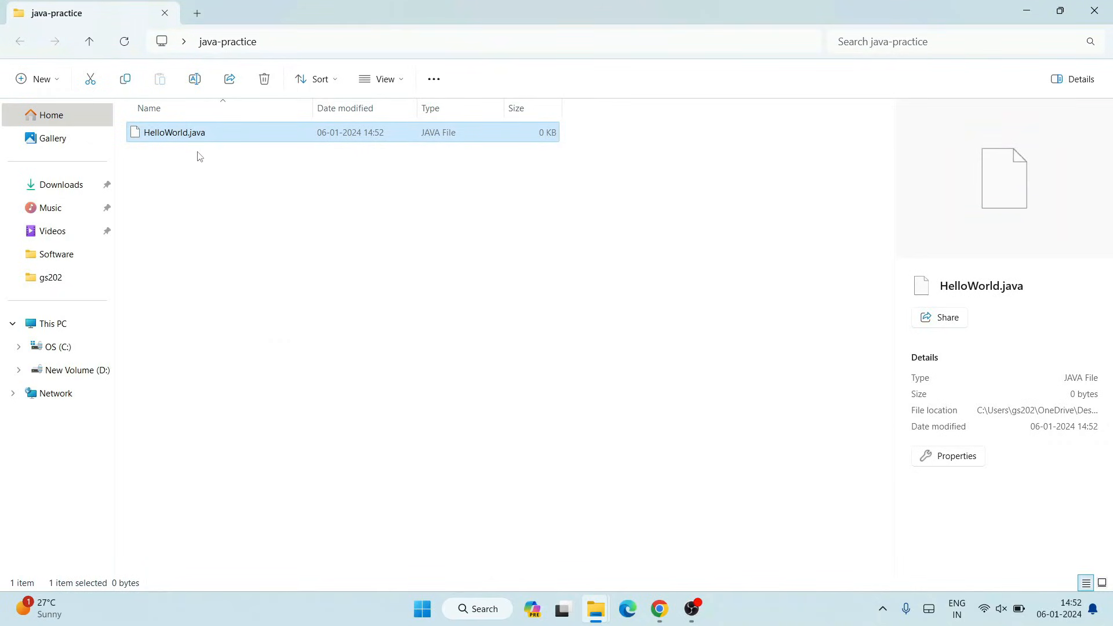
{"action": "left_click", "coordinate": [212, 178]}
{"action": "left_click", "coordinate": [198, 142]}
{"action": "left_click", "coordinate": [198, 135]}
{"action": "left_click_drag", "start_coordinate": [207, 133], "coordinate": [194, 135]}
{"action": "left_click", "coordinate": [214, 179]}
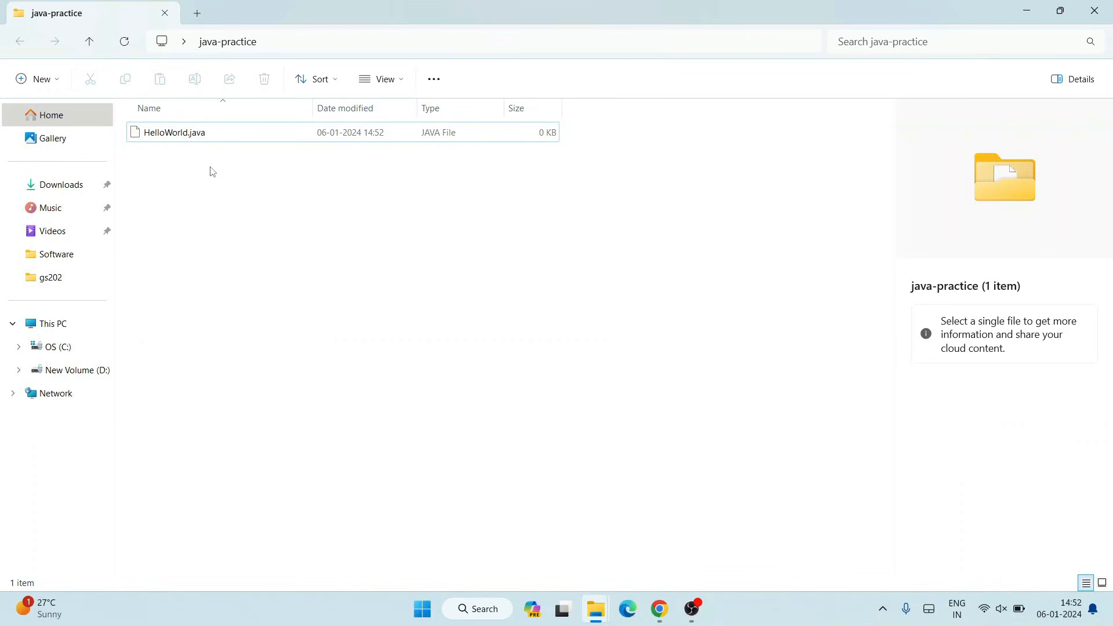
{"action": "left_click", "coordinate": [293, 125]}
{"action": "left_click", "coordinate": [390, 81]}
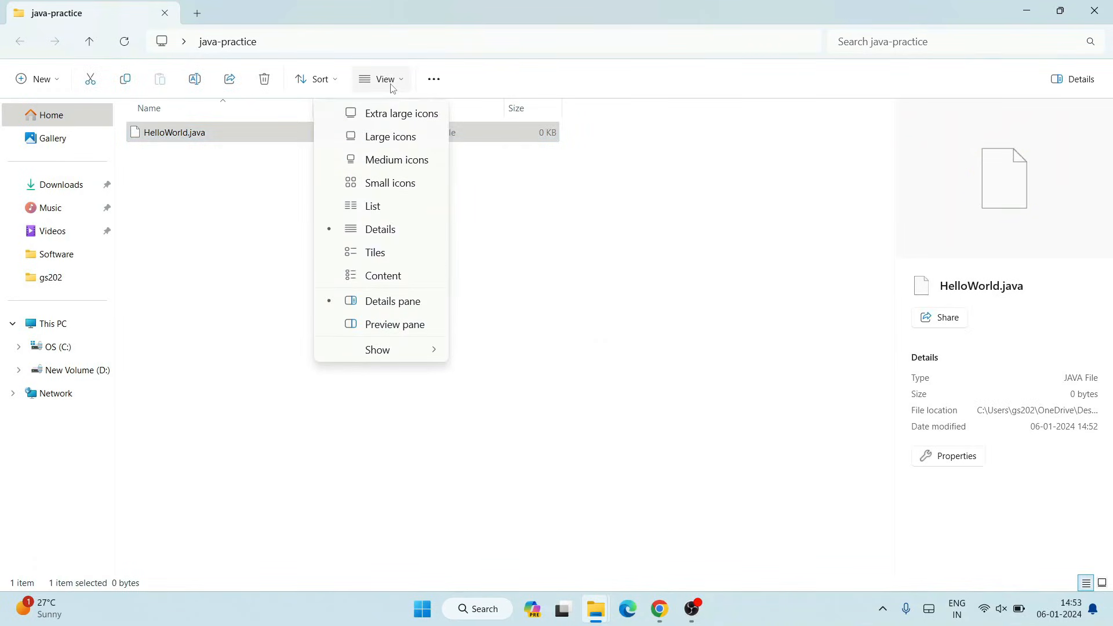
{"action": "mouse_move", "coordinate": [404, 354]}
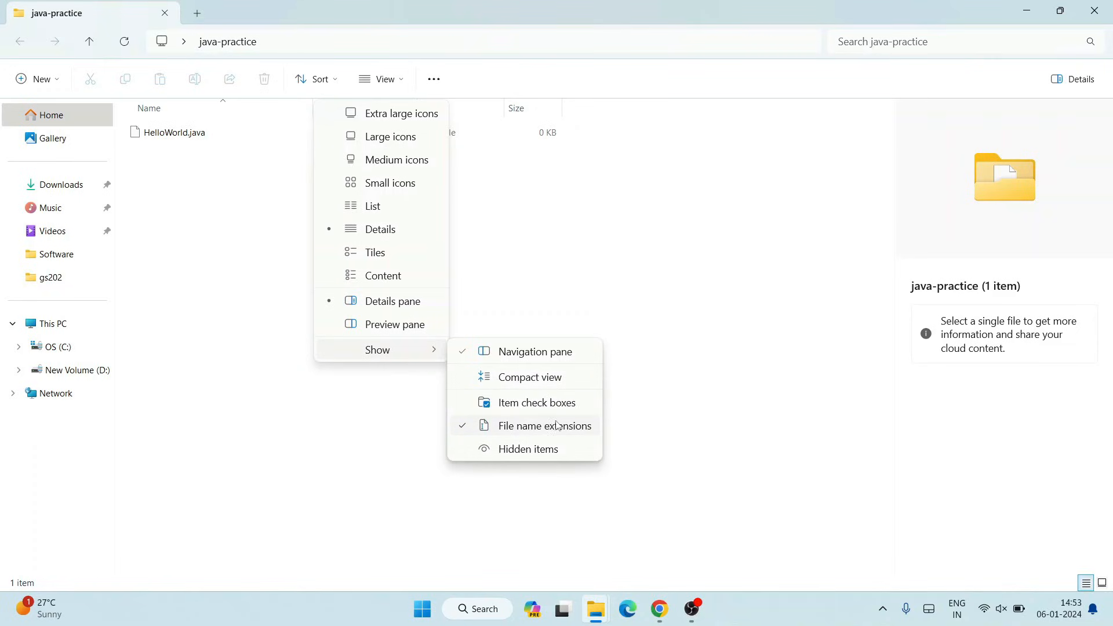
{"action": "left_click", "coordinate": [186, 234]}
{"action": "left_click", "coordinate": [196, 138]}
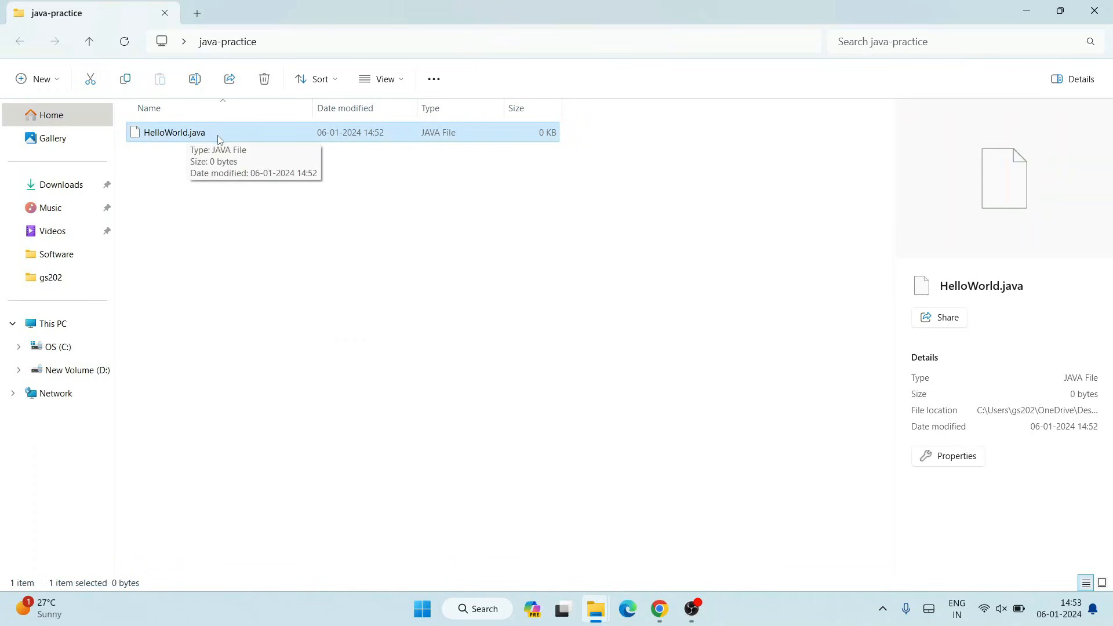
{"action": "left_click", "coordinate": [202, 220]}
{"action": "left_click", "coordinate": [191, 139]}
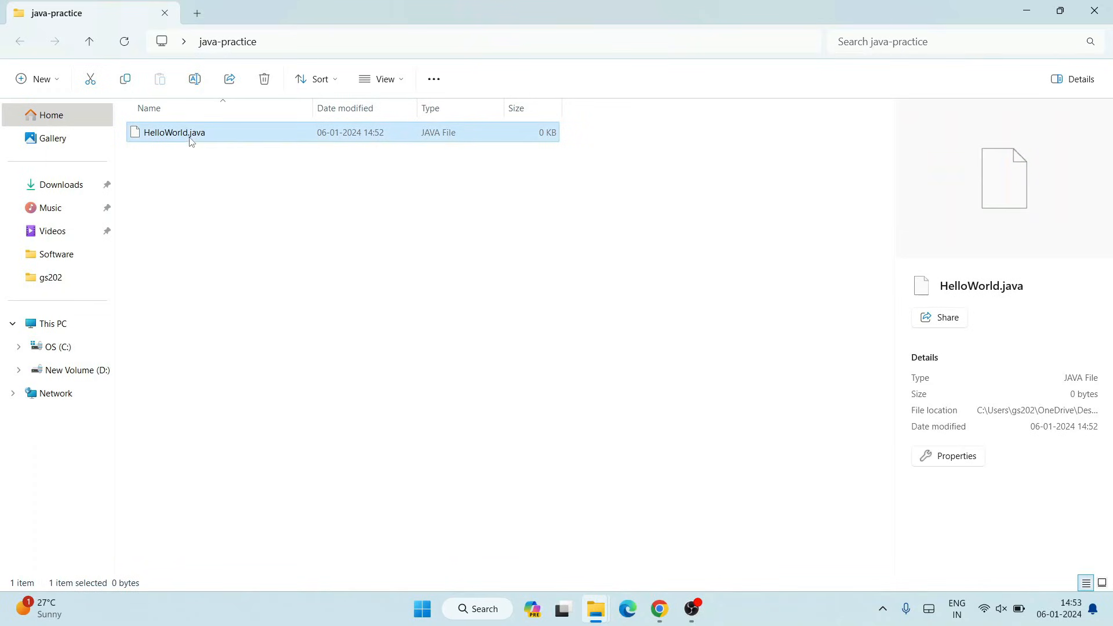
- Open HelloWorld.java with Notepad and dismiss the autosave tip
{"action": "right_click", "coordinate": [218, 132]}
{"action": "left_click", "coordinate": [241, 181]}
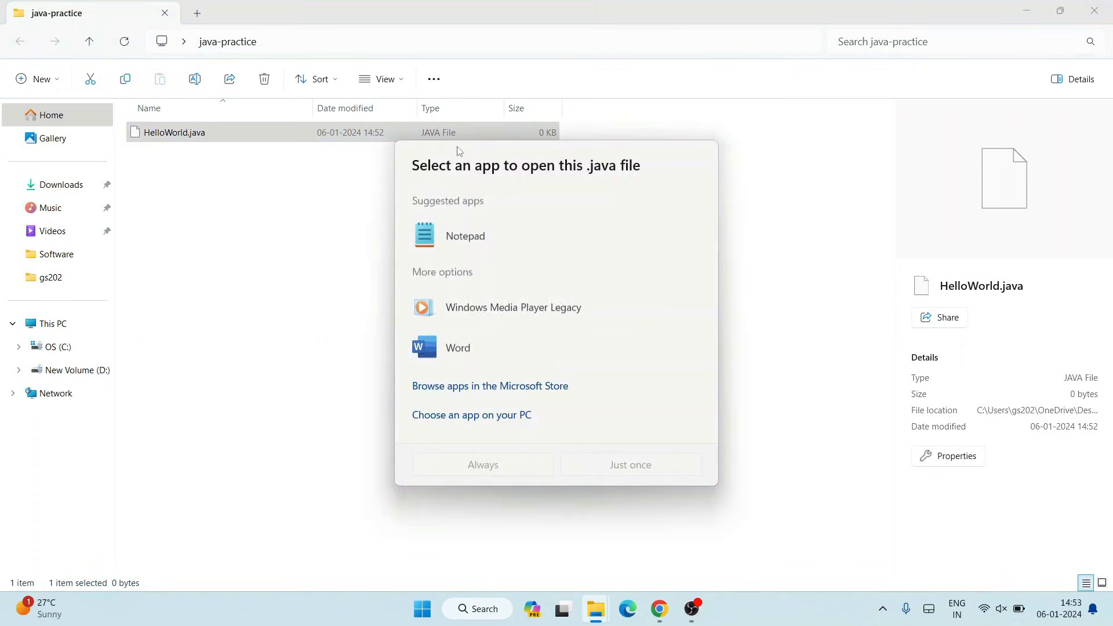
{"action": "double_click", "coordinate": [458, 235]}
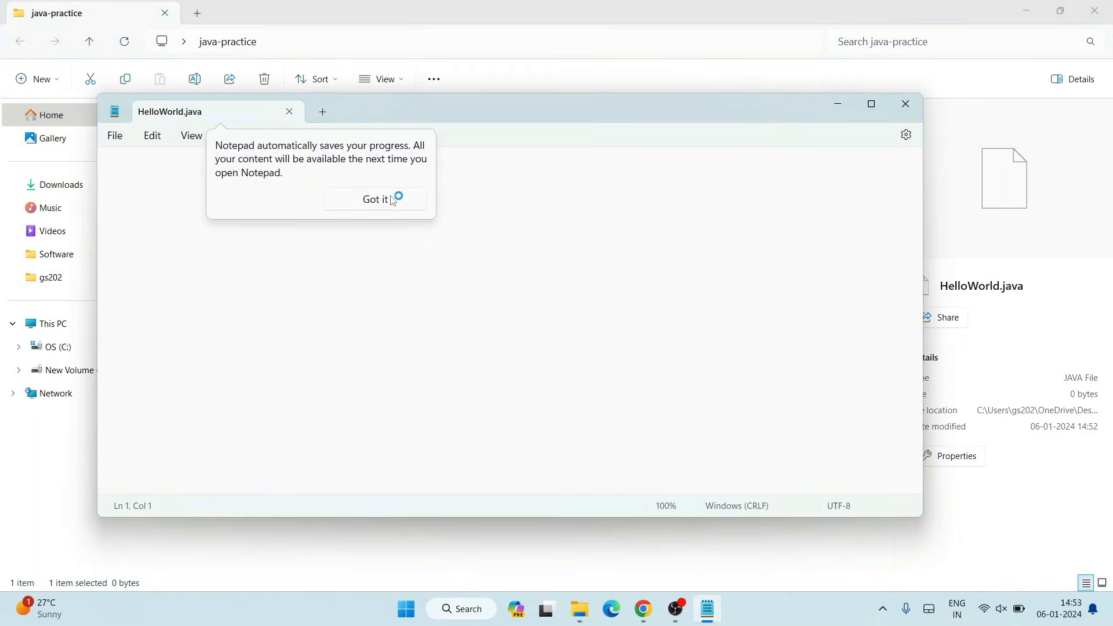
{"action": "left_click", "coordinate": [390, 201]}
- Write a HelloWorld class whose main(String args[]) method prints "Hello World" with System.out.println, and save the file
{"action": "type", "text": "class Hello"}
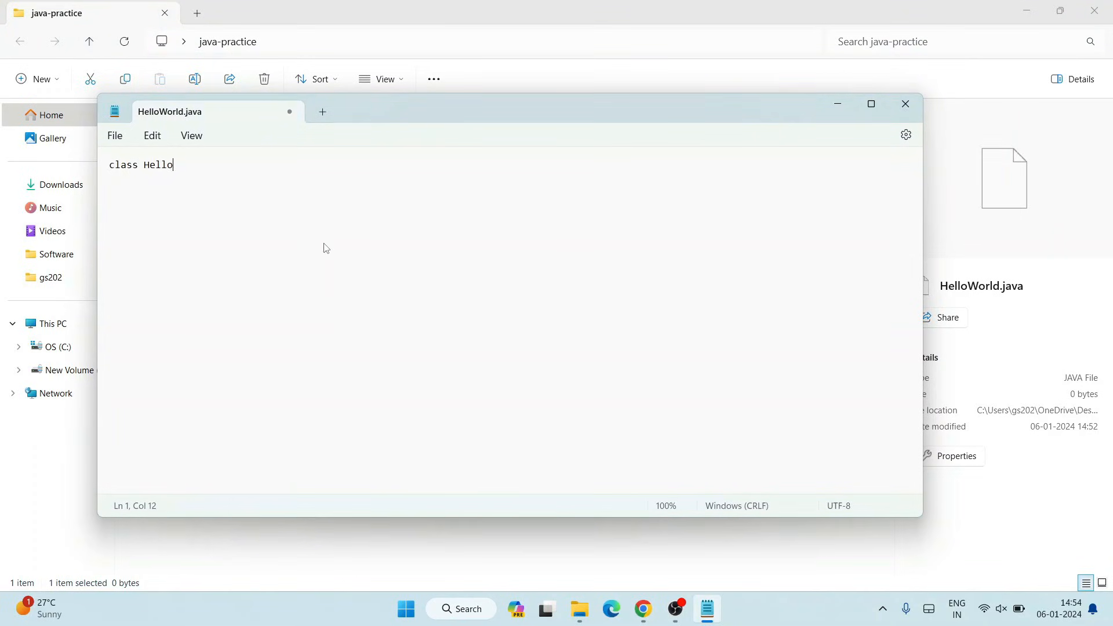
{"action": "type", "text": "World"}
{"action": "key", "text": "Return"}
{"action": "type", "text": "static void main"}
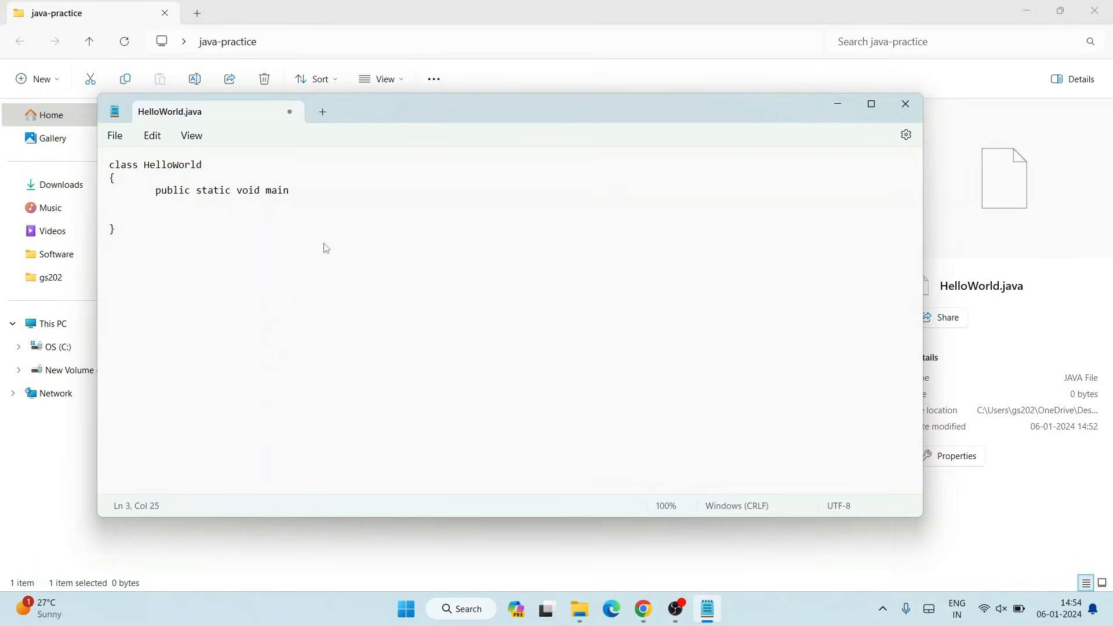
{"action": "type", "text": "(String a"}
{"action": "type", "text": "rgs[]"}
{"action": "type", "text": "{"}
{"action": "type", "text": "}"}
{"action": "type", "text": "ystem.out"}
{"action": "type", "text": ".p"}
{"action": "type", "text": "rintln"}
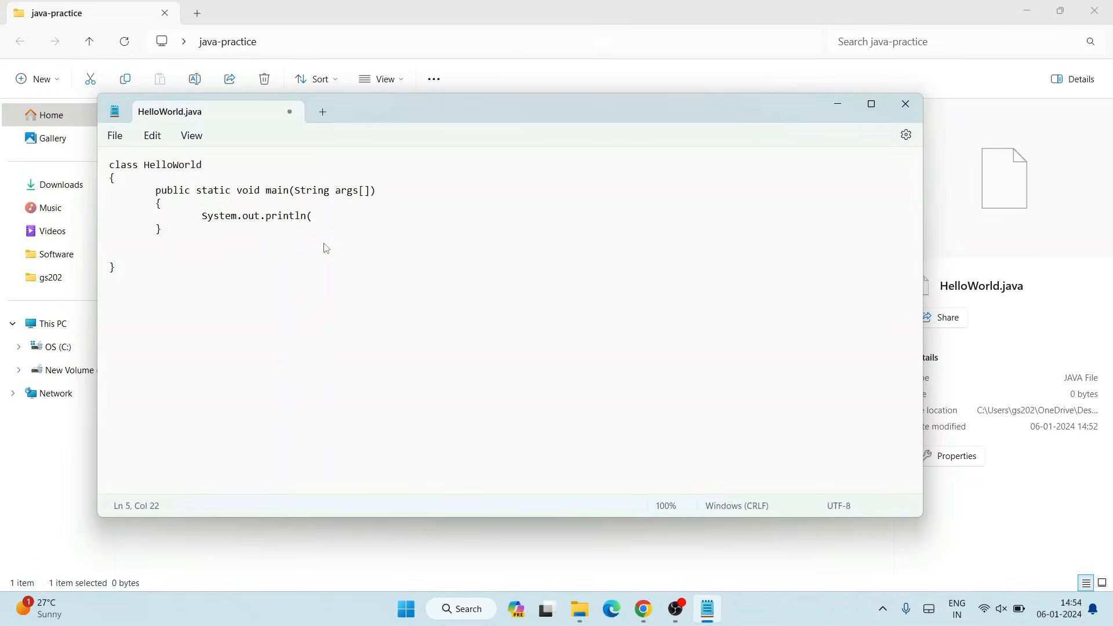
{"action": "type", "text": "()"}
{"action": "type", "text": "\"\");"}
{"action": "key", "text": "Left"}
{"action": "type", "text": "Hell"}
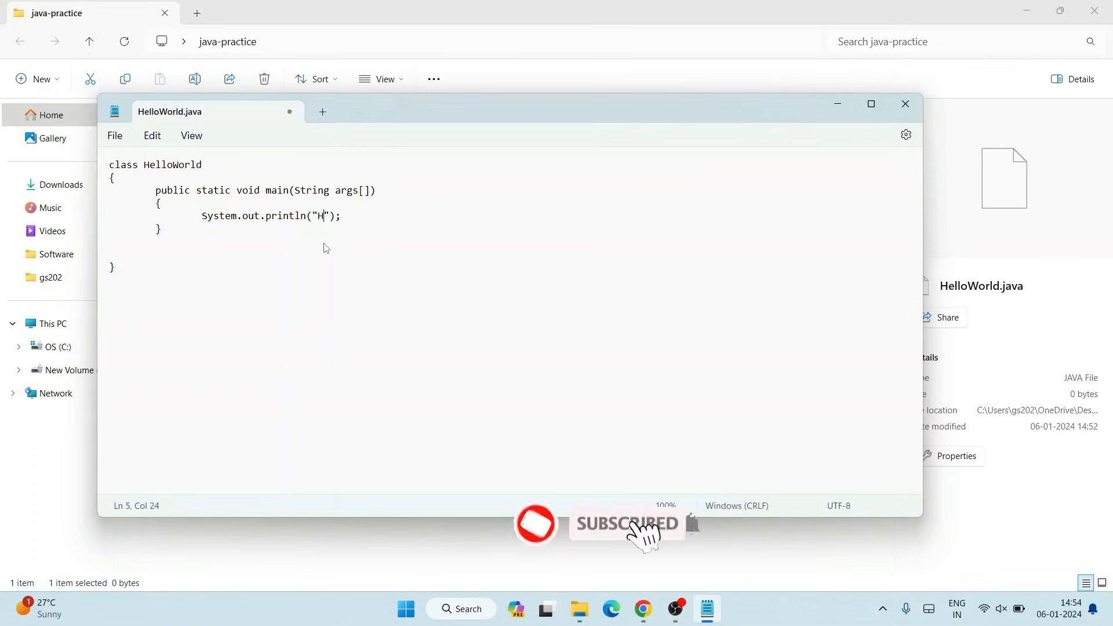
{"action": "type", "text": "o World"}
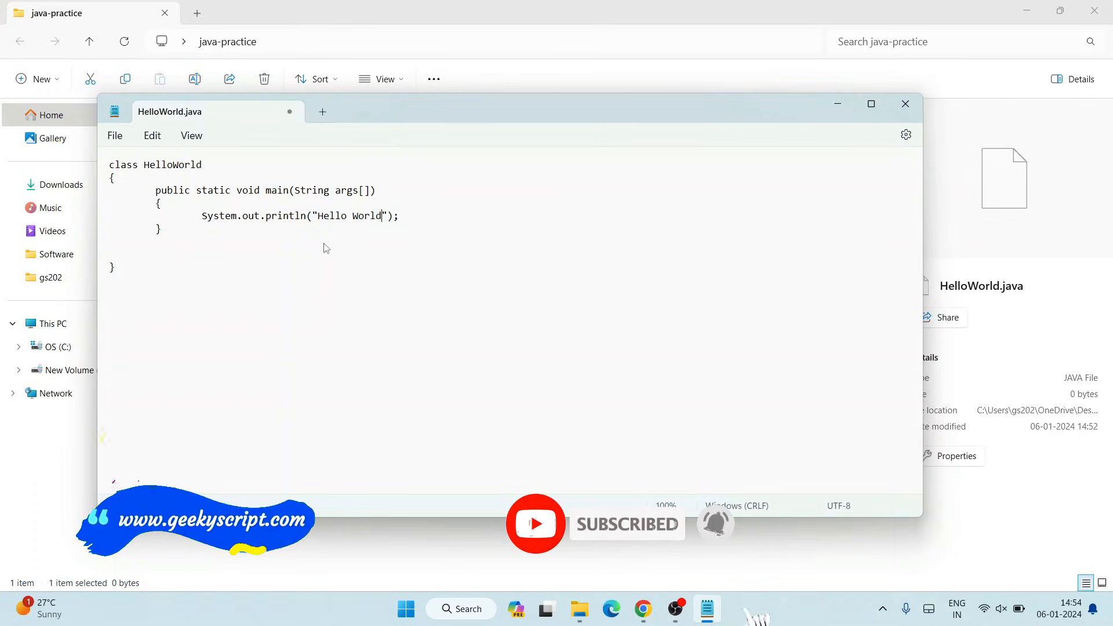
{"action": "left_click", "coordinate": [114, 135]}
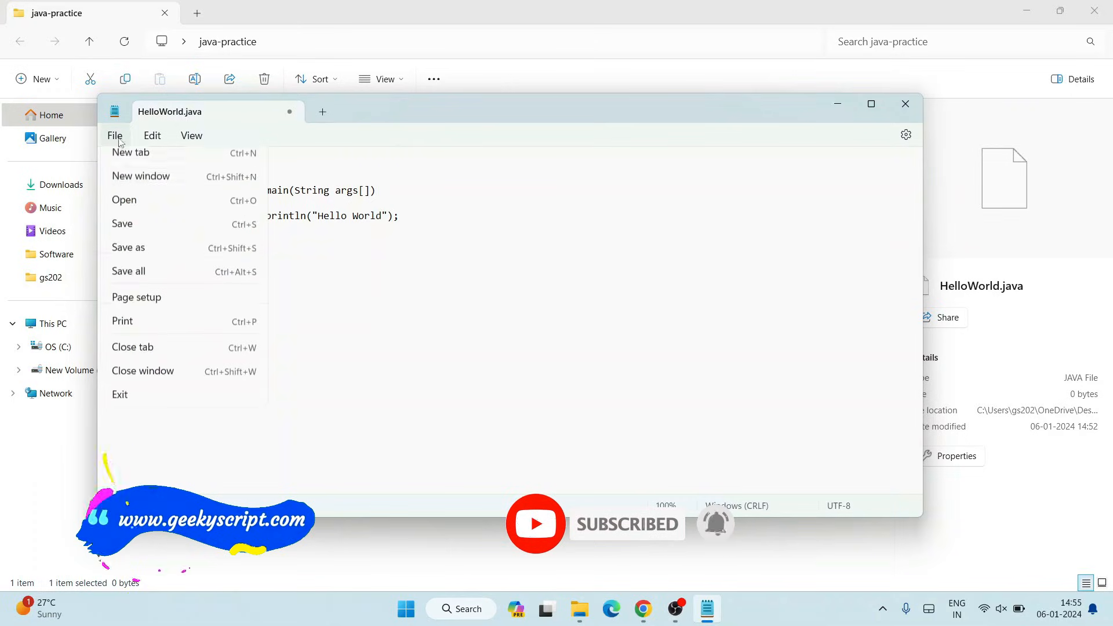
{"action": "left_click", "coordinate": [128, 226]}
- Open Command Prompt in the java-practice folder by entering cmd in the folder's address bar
{"action": "left_click", "coordinate": [476, 19]}
{"action": "left_click", "coordinate": [453, 37]}
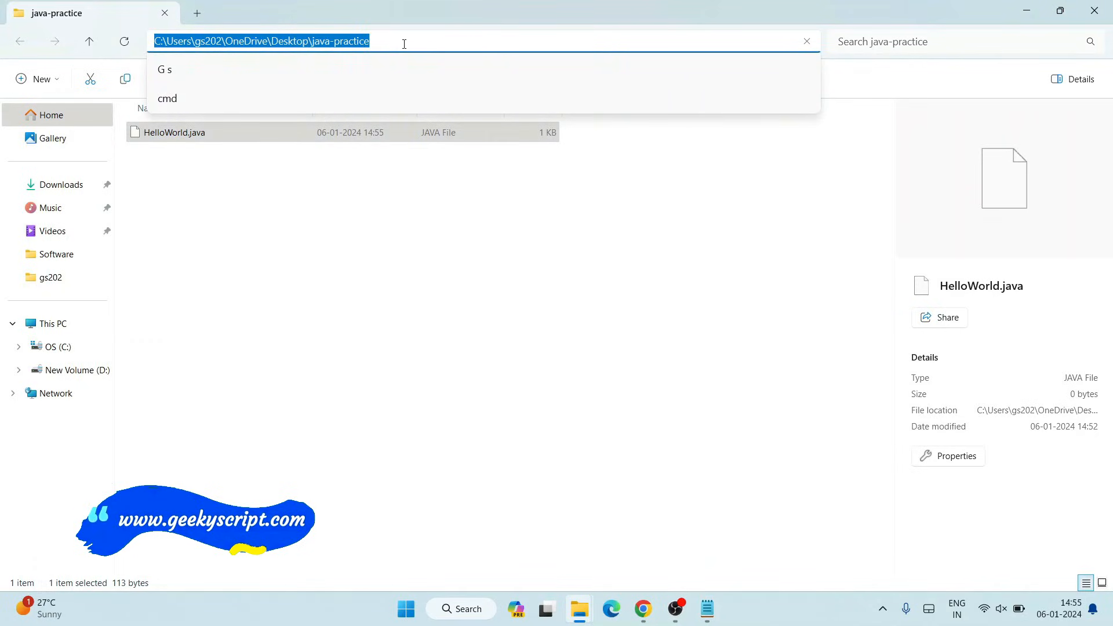
{"action": "type", "text": "cmd"}
{"action": "key", "text": "Return"}
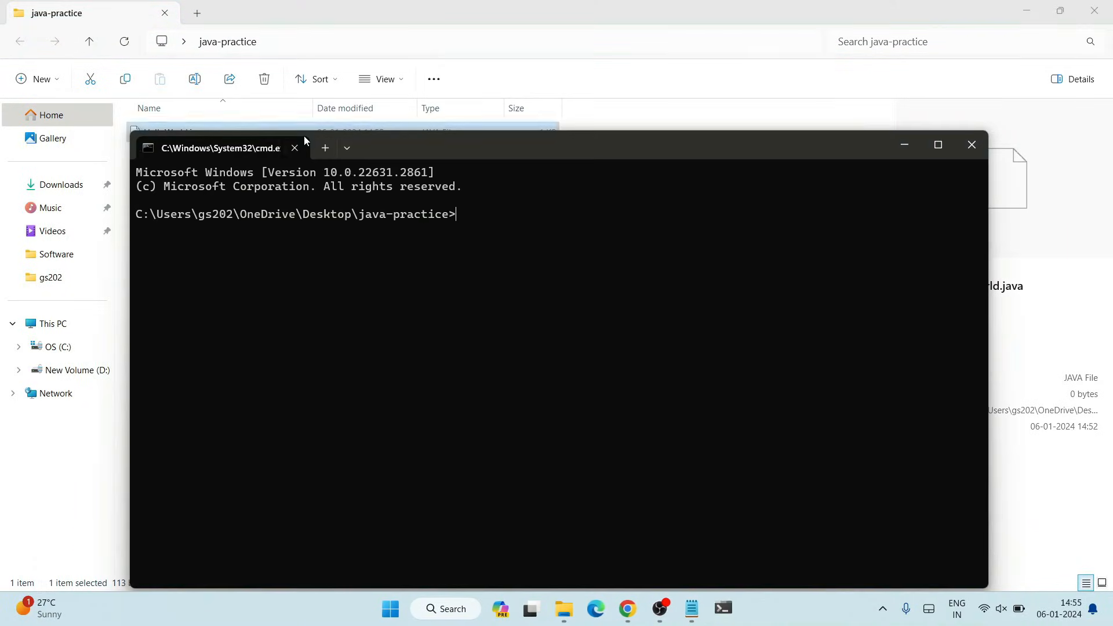
{"action": "left_click_drag", "start_coordinate": [432, 150], "coordinate": [487, 210]}
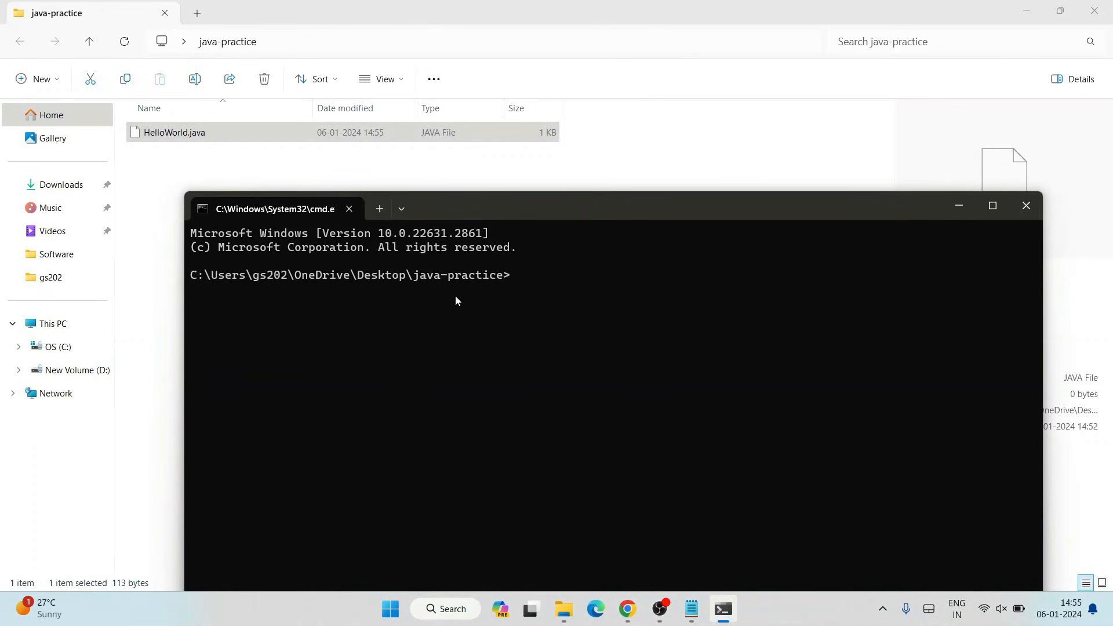
- Compile the program by running javac HelloWorld.java
{"action": "left_click_drag", "start_coordinate": [218, 277], "coordinate": [559, 300]}
{"action": "left_click", "coordinate": [590, 275]}
{"action": "type", "text": "javac HelloWorld.java"}
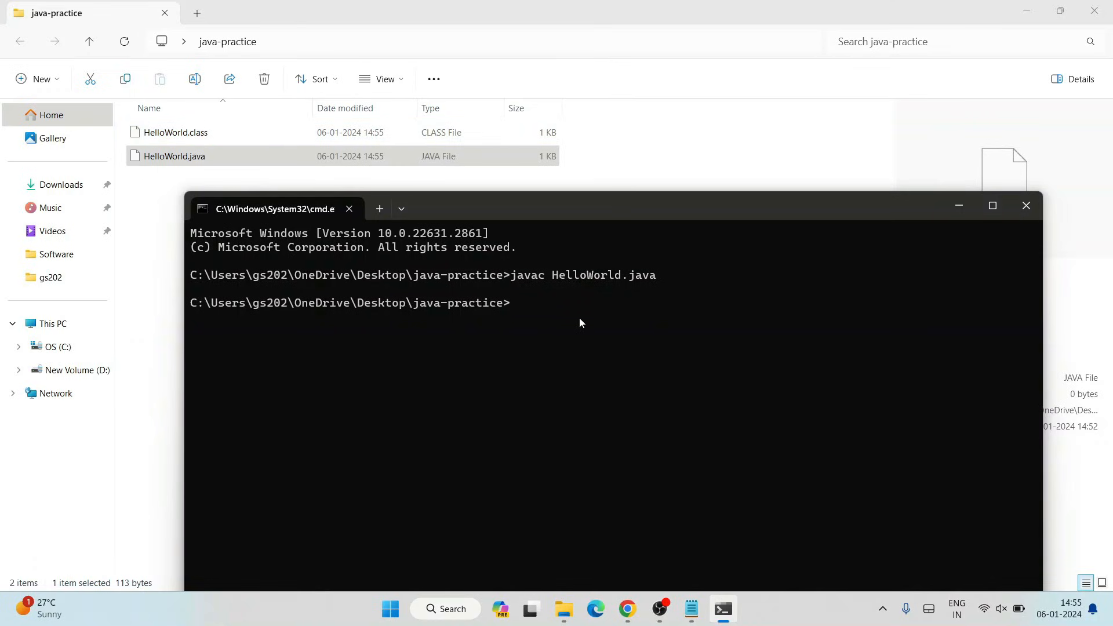
- Run the compiled program with java HelloWorld
{"action": "type", "text": "java"}
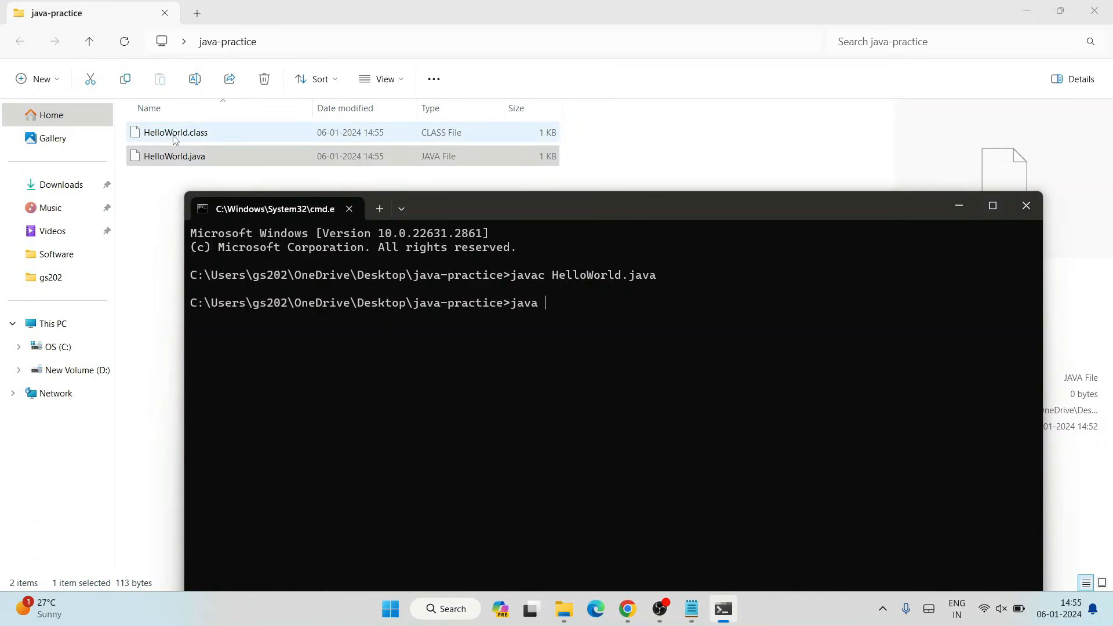
{"action": "left_click", "coordinate": [211, 157]}
{"action": "left_click", "coordinate": [962, 350]}
{"action": "type", "text": "He"}
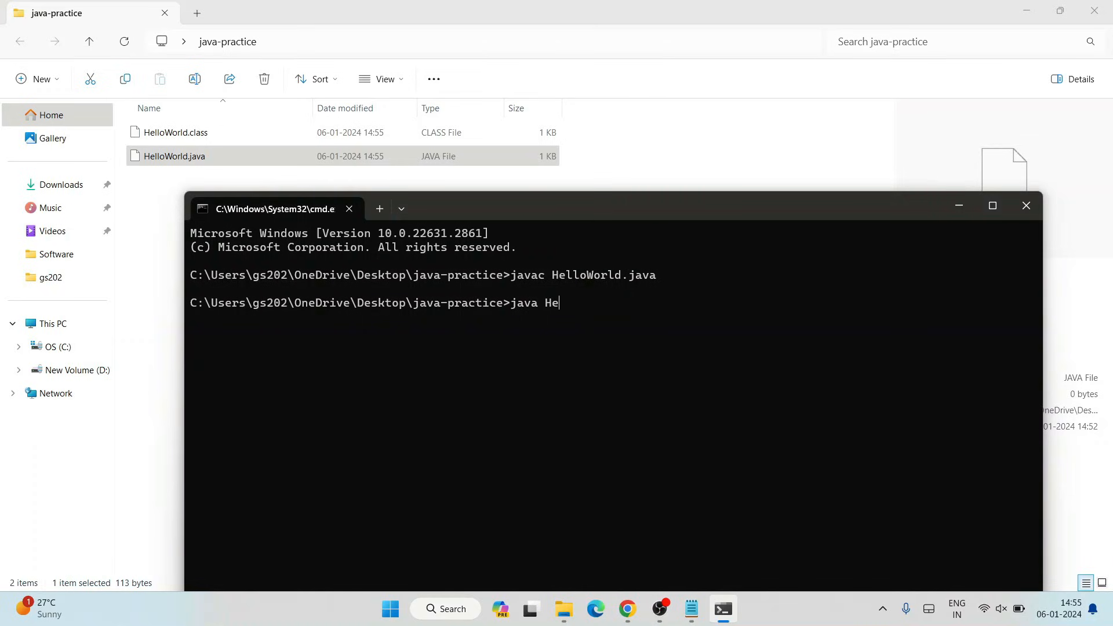
{"action": "type", "text": "lloWorld"}
{"action": "key", "text": "Return"}
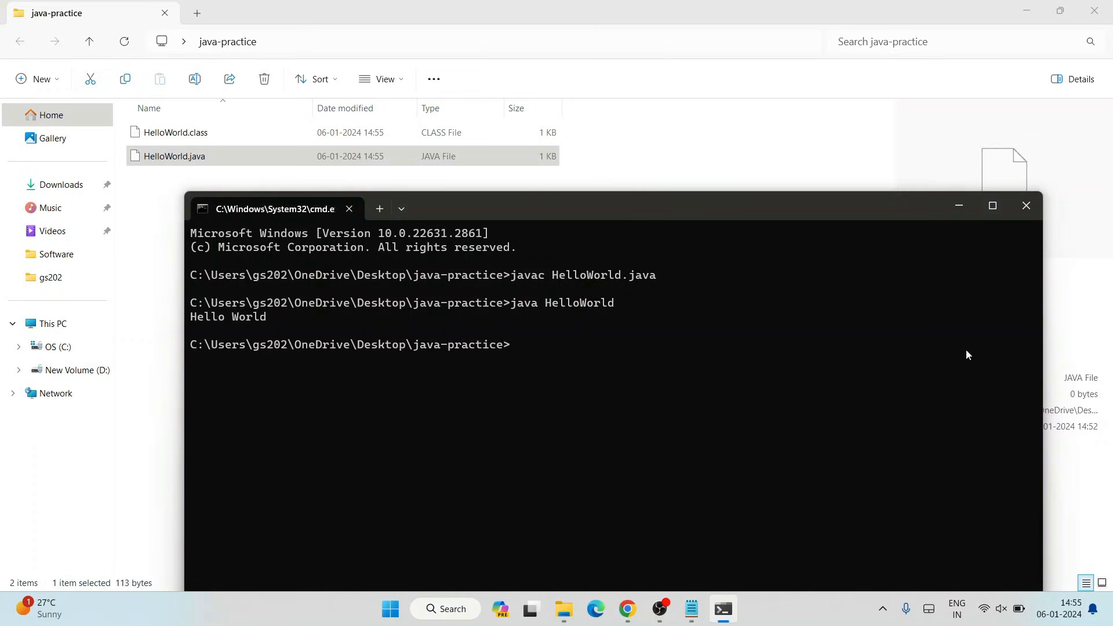
- Highlight the program's output line, then minimize Command Prompt
{"action": "left_click_drag", "start_coordinate": [280, 314], "coordinate": [176, 315]}
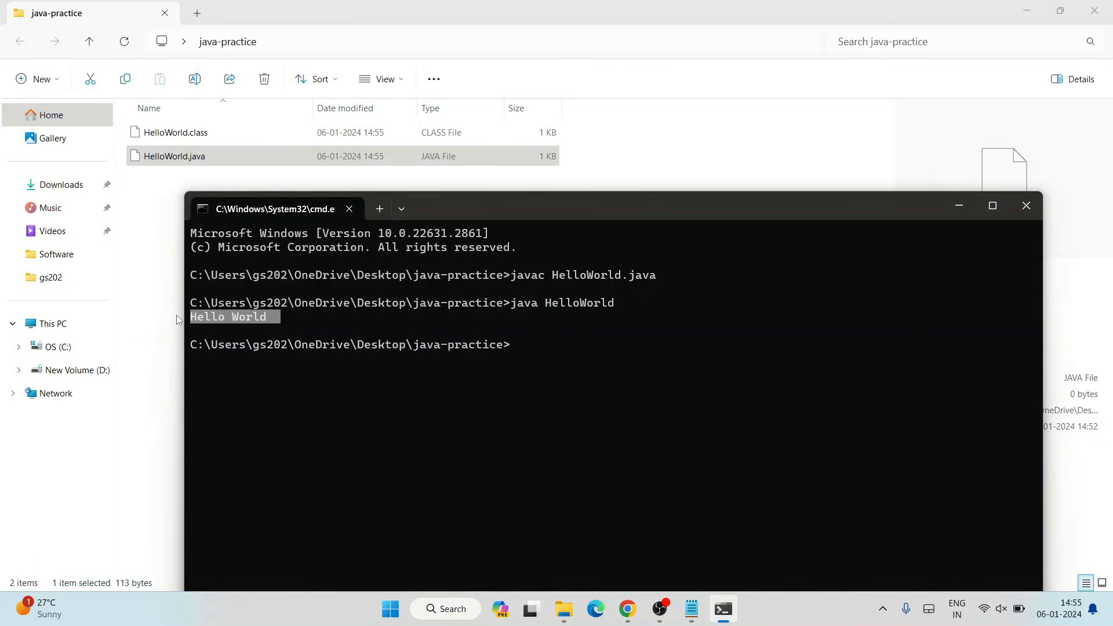
{"action": "left_click", "coordinate": [357, 315]}
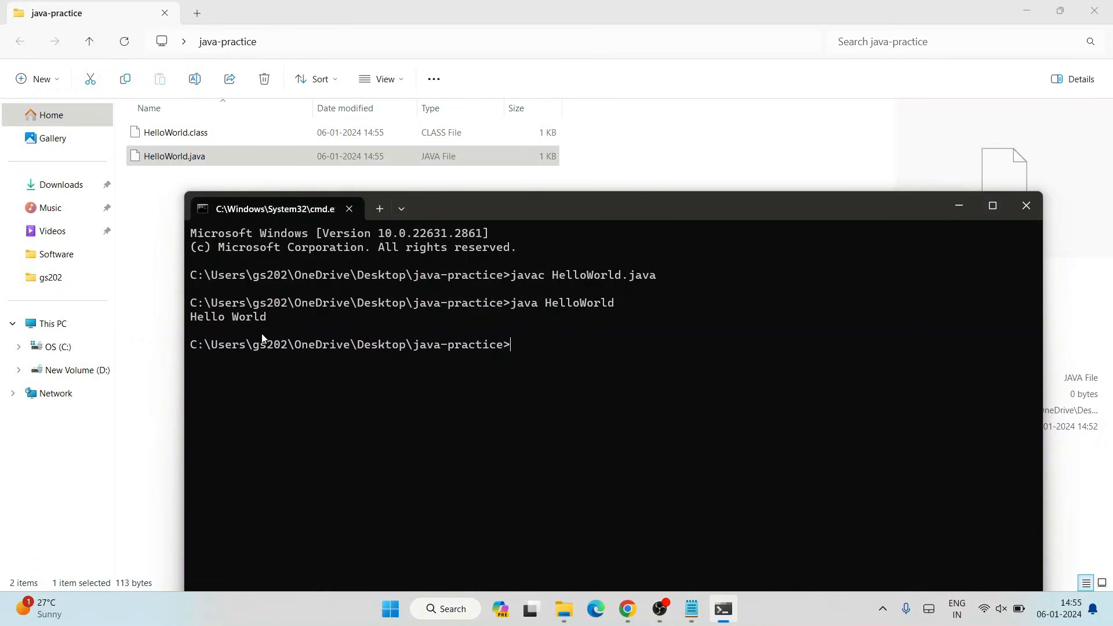
{"action": "left_click_drag", "start_coordinate": [273, 315], "coordinate": [161, 318]}
{"action": "left_click", "coordinate": [308, 274]}
{"action": "left_click_drag", "start_coordinate": [479, 218], "coordinate": [492, 103]}
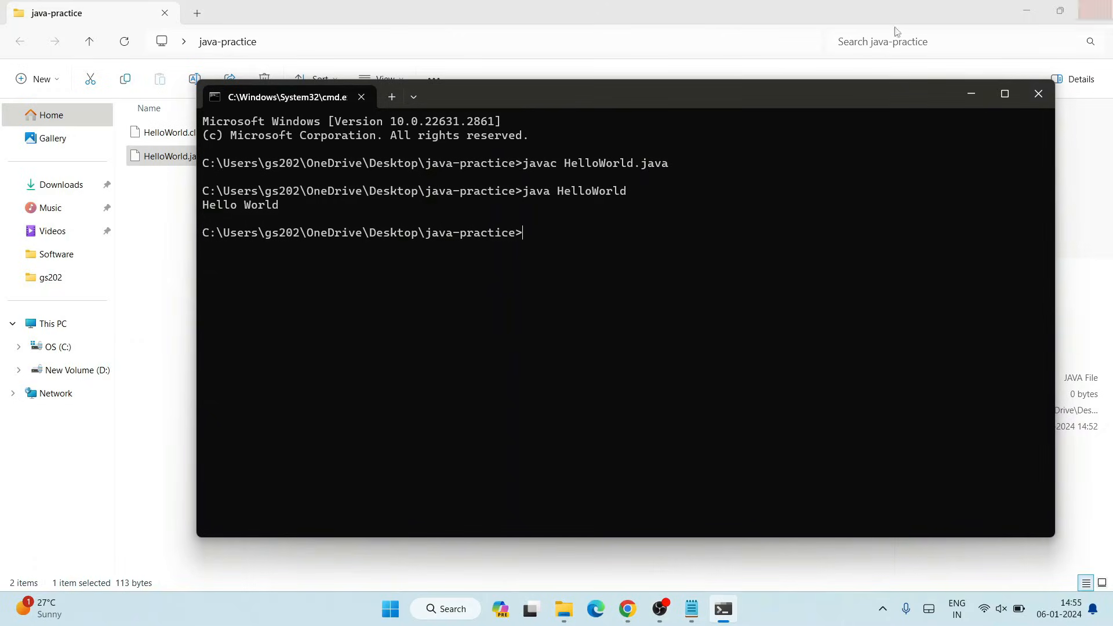
{"action": "left_click", "coordinate": [977, 95]}
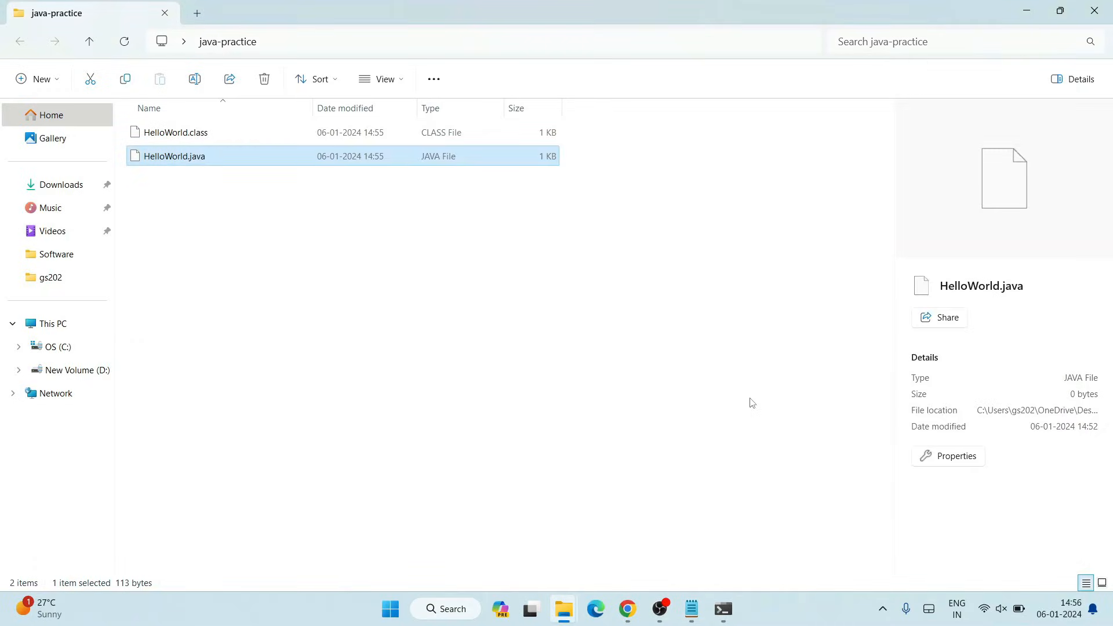
- Switch to Chrome and open the Geeky Syntax YouTube tab
{"action": "left_click", "coordinate": [619, 347]}
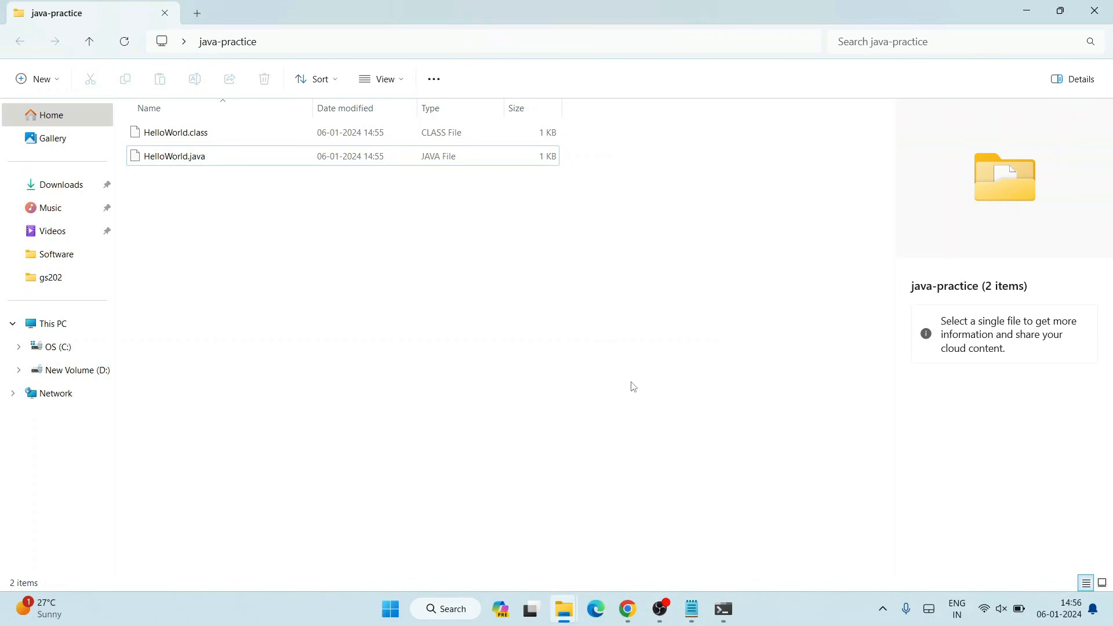
{"action": "left_click", "coordinate": [631, 610]}
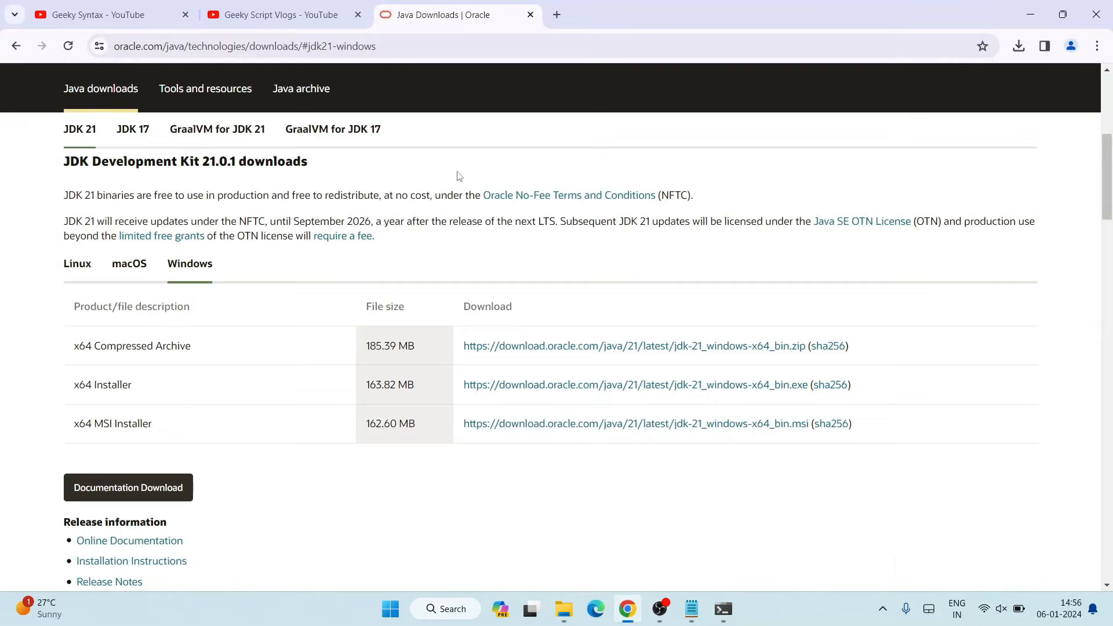
{"action": "left_click", "coordinate": [116, 16]}
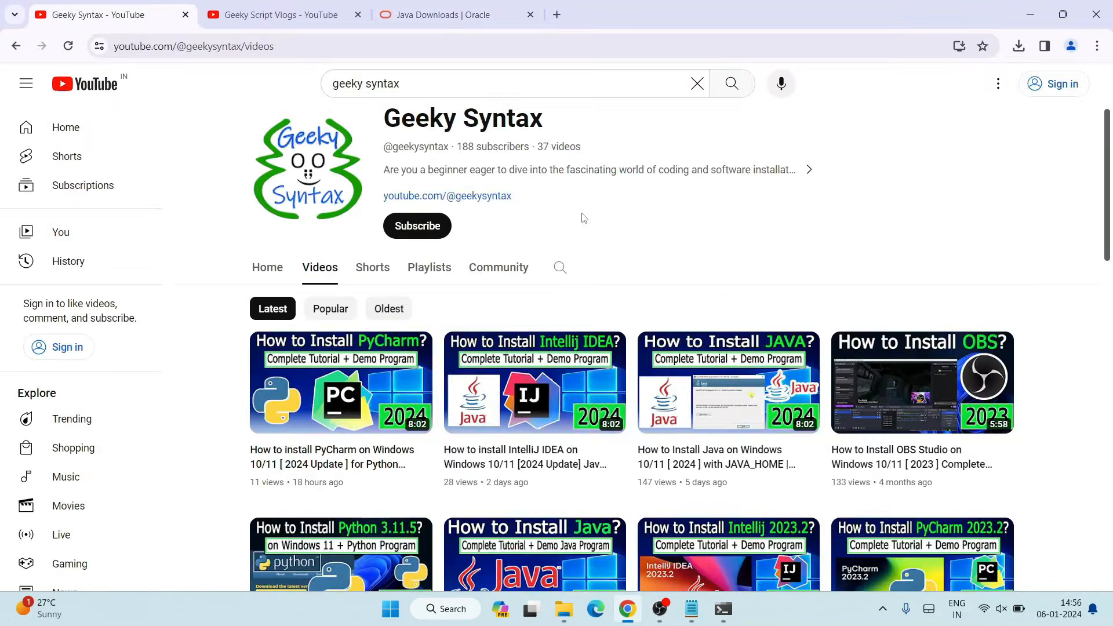